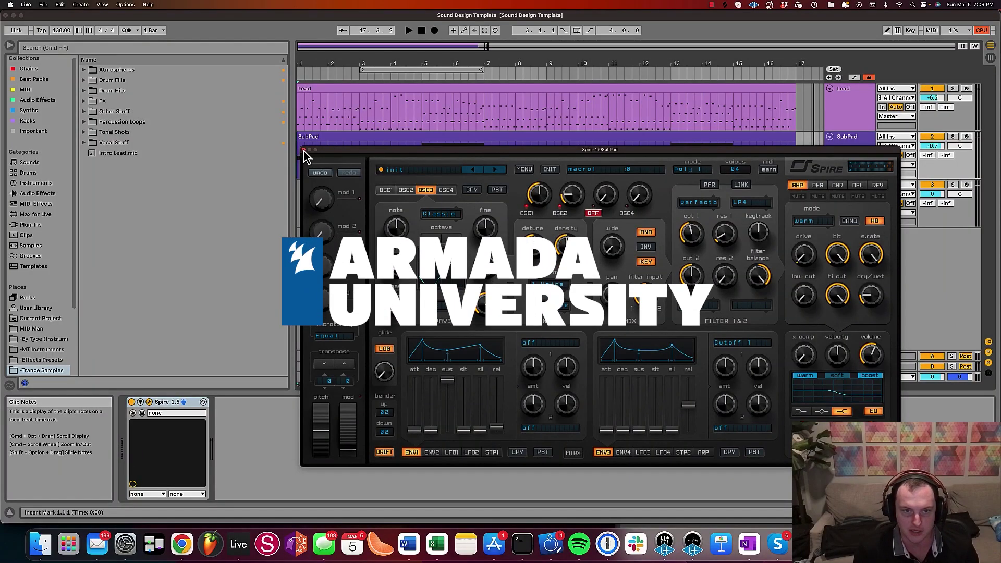
# Close the Spire window, solo the SubPad track and play the arrangement from bar 1
pyautogui.click(303, 150)
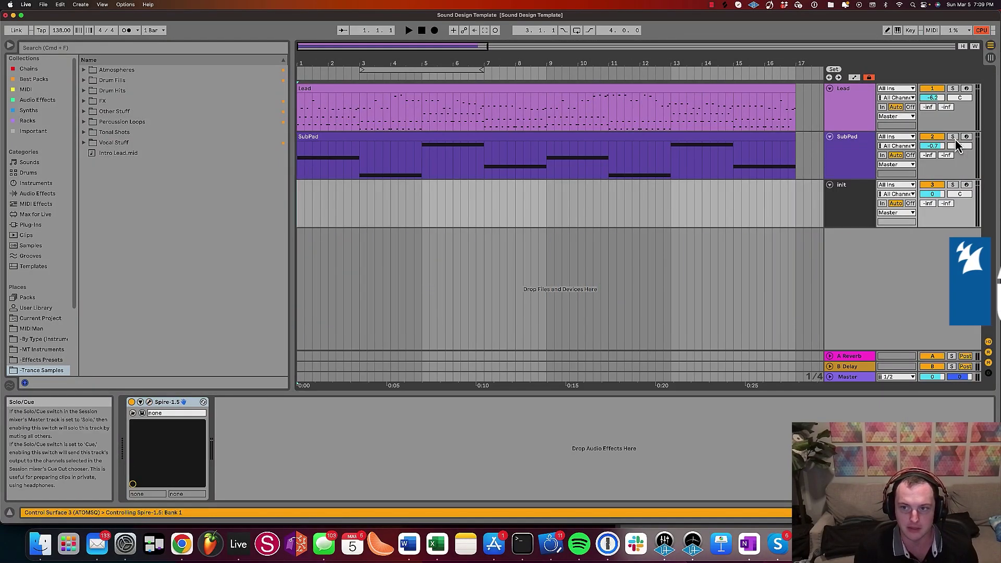
pyautogui.click(954, 138)
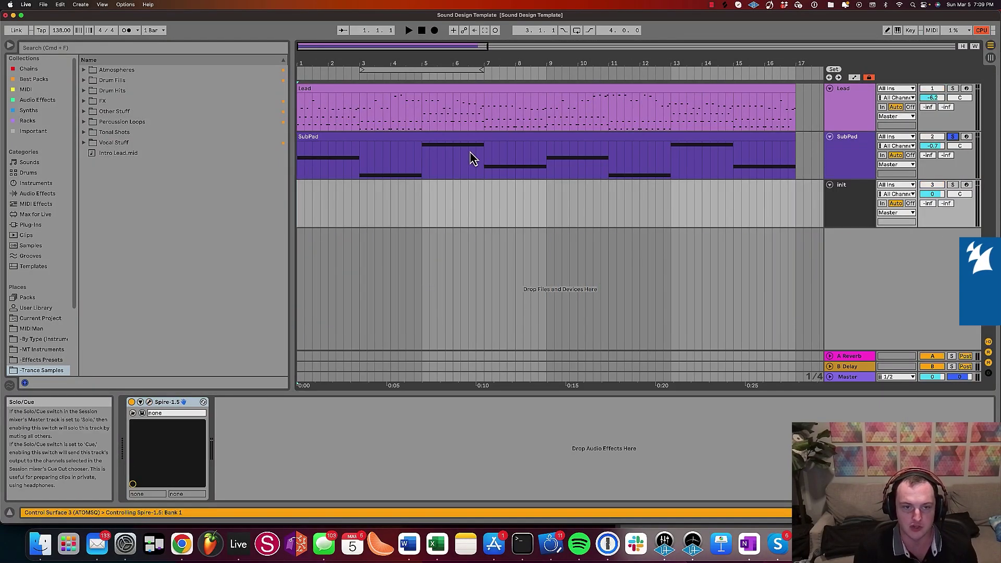
pyautogui.click(299, 166)
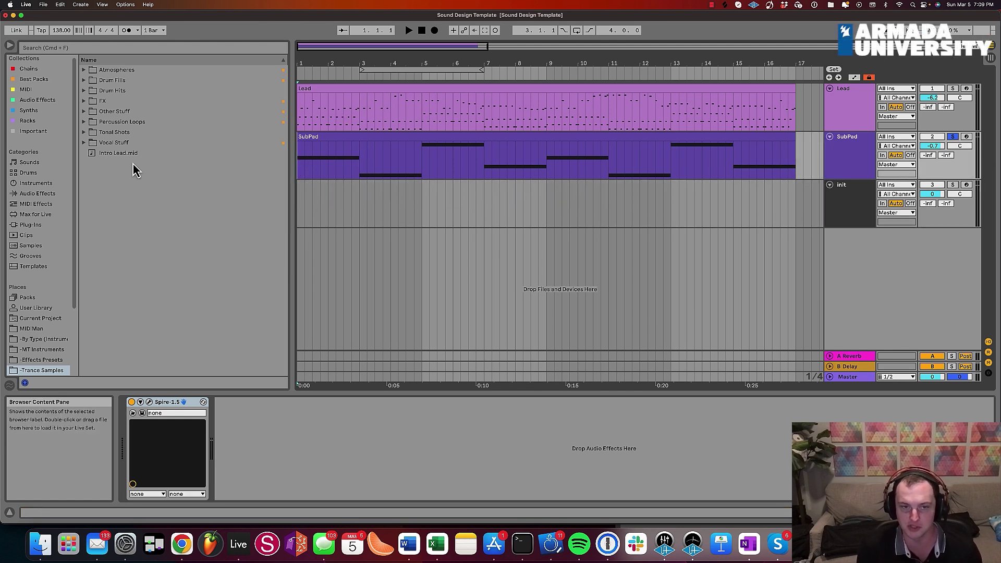
pyautogui.press('space')
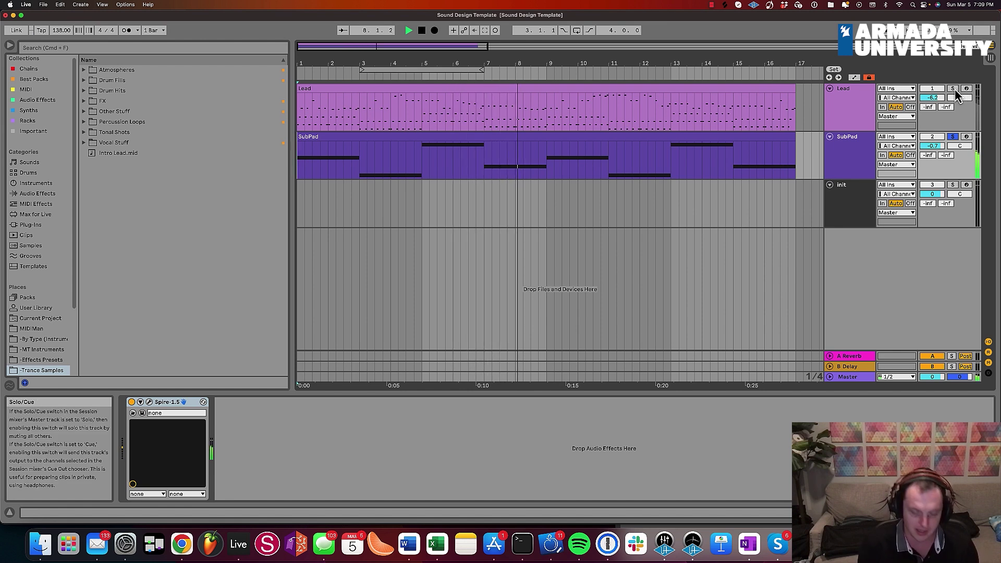
# Unsolo the SubPad track to hear it with the lead, lower the Lead track's volume to -6.9 dB and stop playback
pyautogui.click(954, 137)
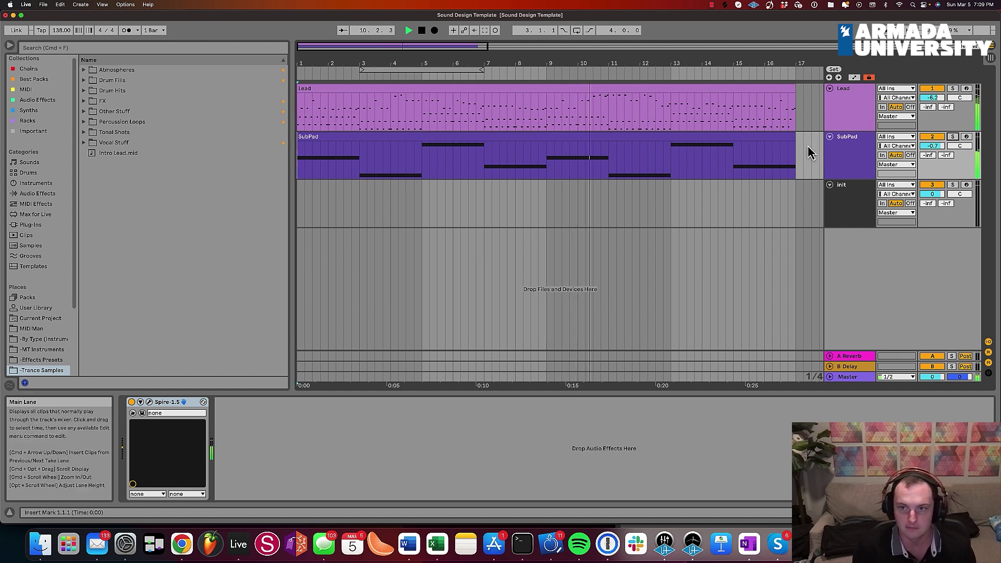
pyautogui.moveTo(932, 98); pyautogui.dragTo(932, 101)
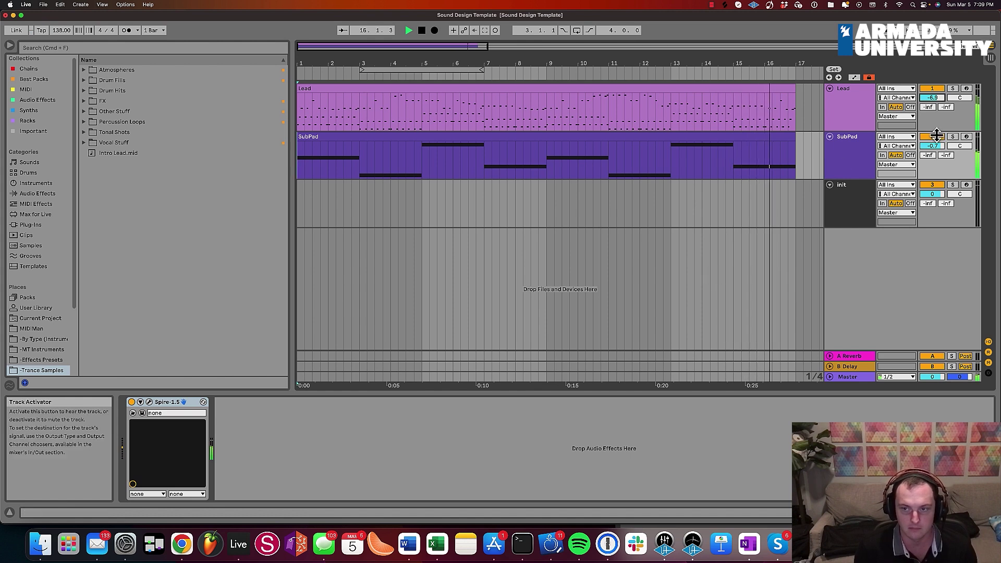
pyautogui.press('space')
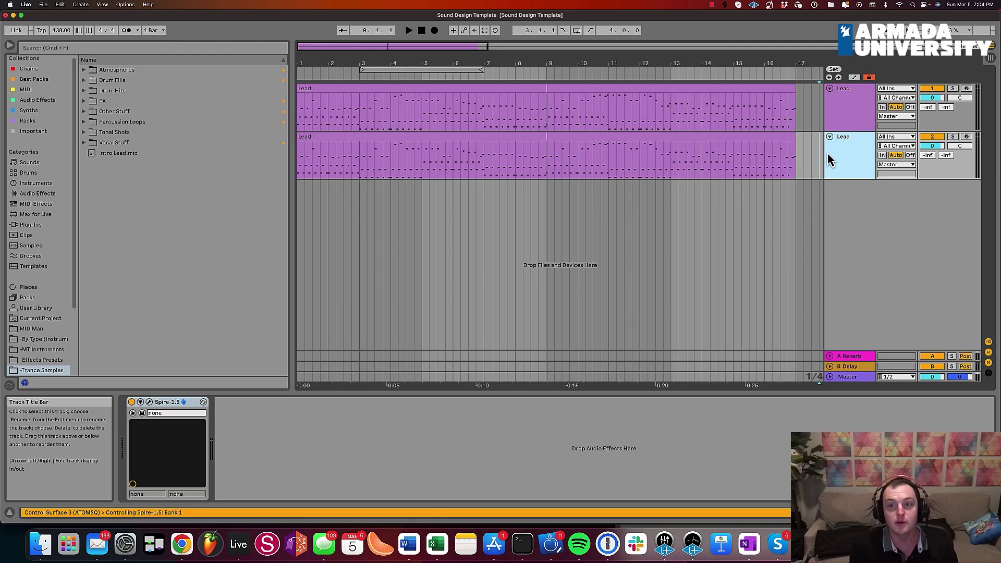
# Rename the second Lead track as SubPad and open its clip in an enlarged note editor
pyautogui.write('SubPa')
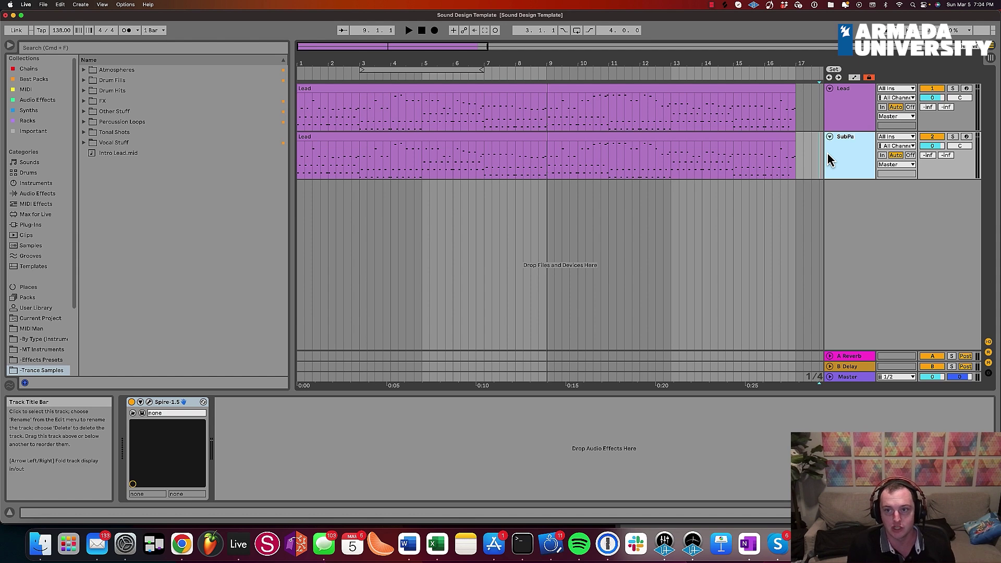
pyautogui.click(733, 143)
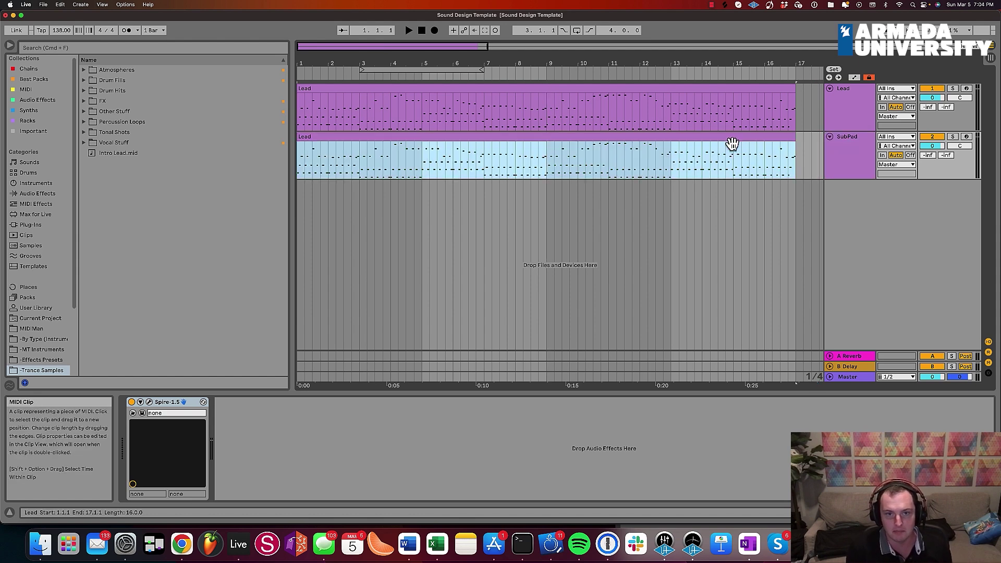
pyautogui.doubleClick(733, 144)
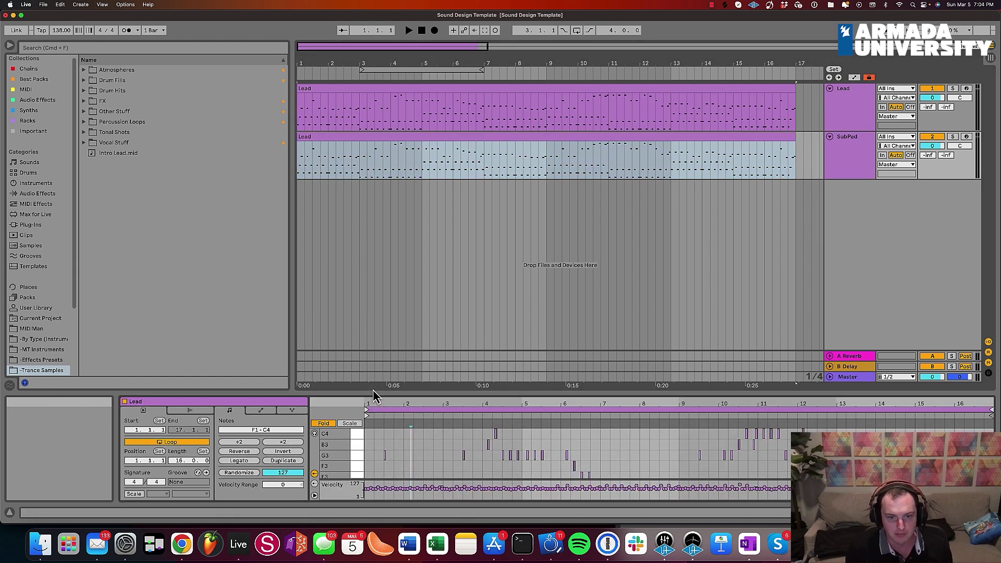
pyautogui.moveTo(371, 392); pyautogui.dragTo(365, 197)
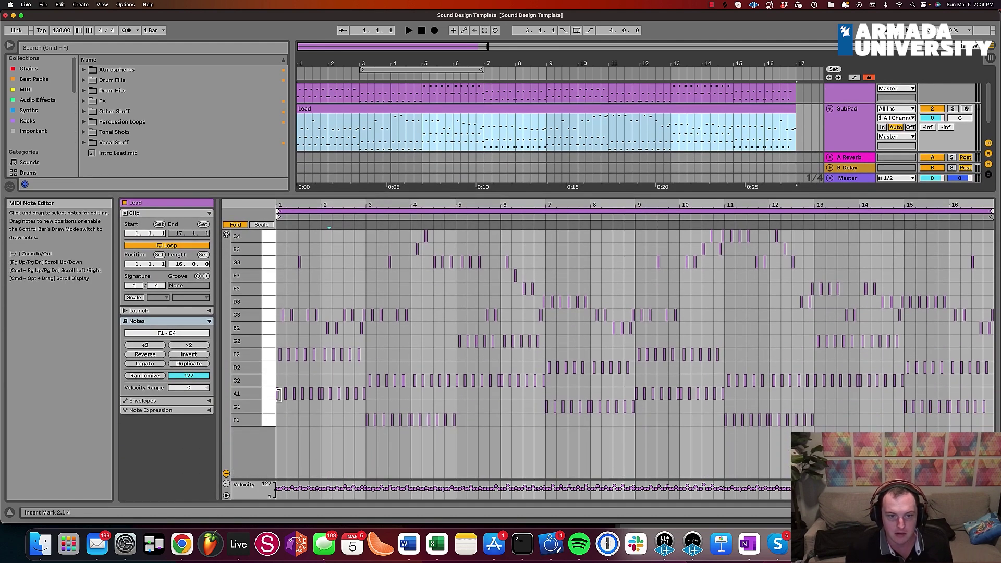
# Delete all notes above C2, plus the C2 notes in bars 3–4 and 11–12, leaving only the bass line
pyautogui.doubleClick(649, 236)
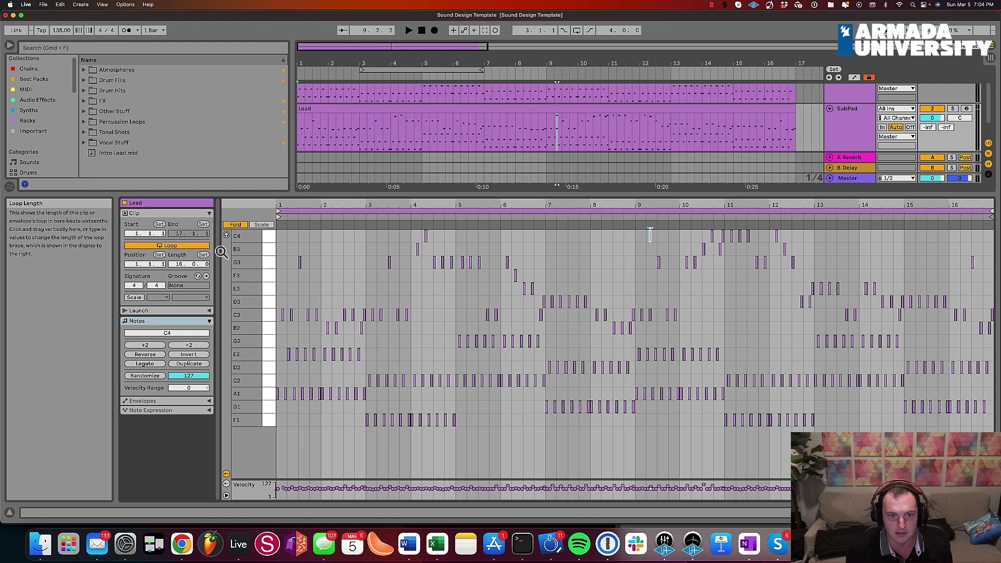
pyautogui.moveTo(280, 235); pyautogui.dragTo(996, 370)
pyautogui.press('Delete')
pyautogui.moveTo(810, 369); pyautogui.dragTo(727, 395)
pyautogui.press('Delete')
pyautogui.moveTo(454, 371); pyautogui.dragTo(358, 384)
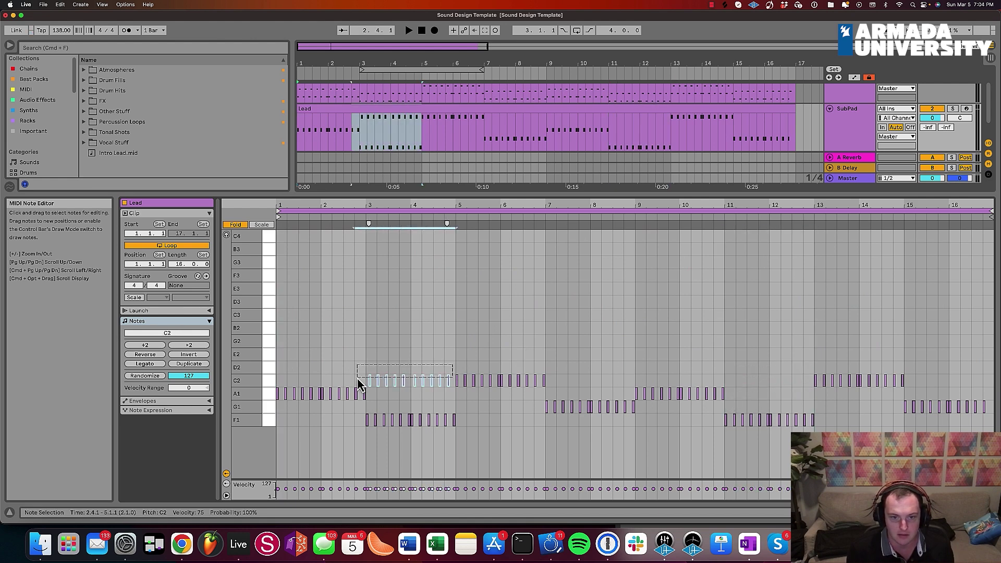
pyautogui.press('Delete')
# Replace the short bass notes in bars 1–8 with two-bar held notes on A1, F1, C2 and G1
pyautogui.press('super+a')
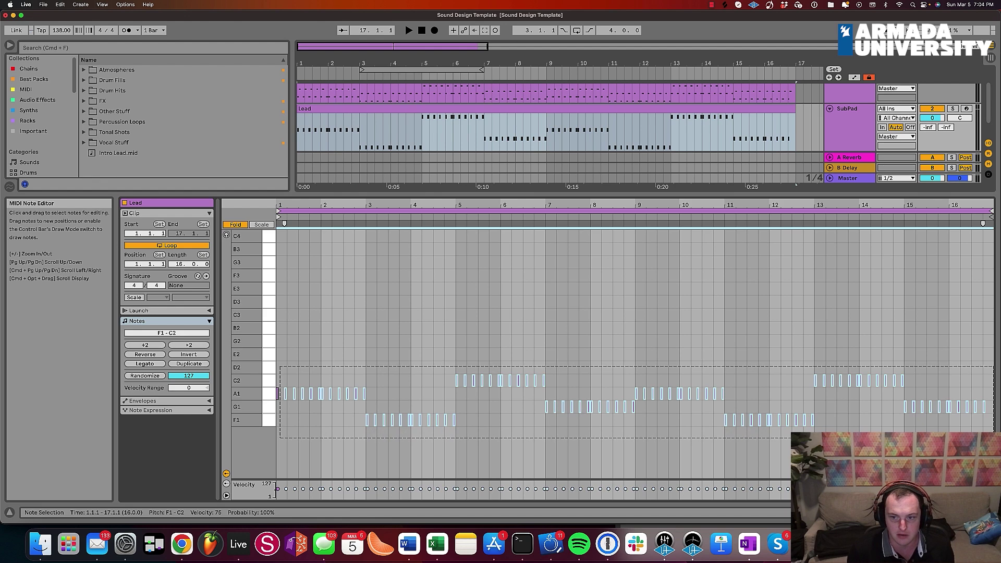
pyautogui.click(280, 349)
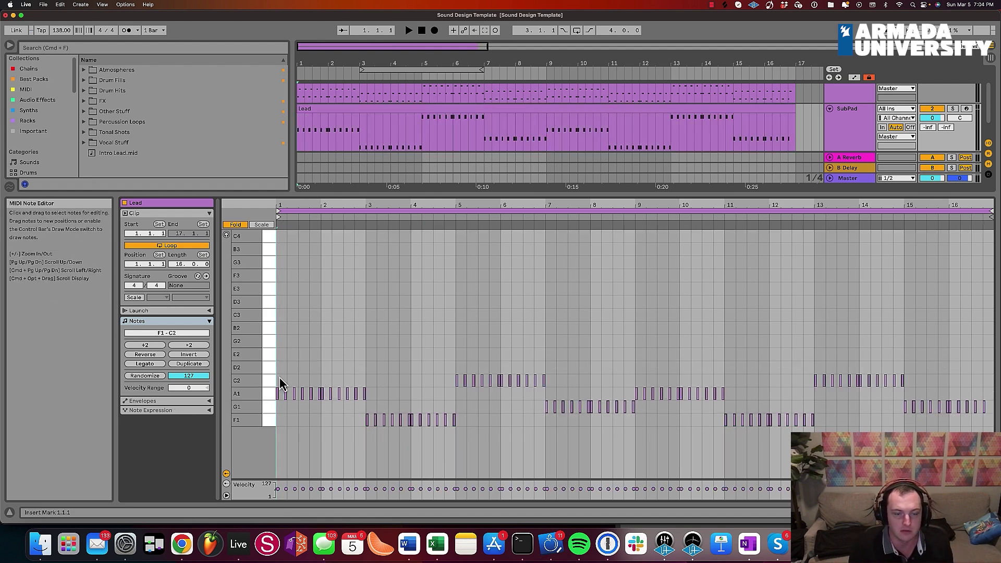
pyautogui.moveTo(279, 394); pyautogui.dragTo(409, 424)
pyautogui.press('super+d')
pyautogui.press('super+d')
pyautogui.moveTo(477, 422); pyautogui.dragTo(477, 381)
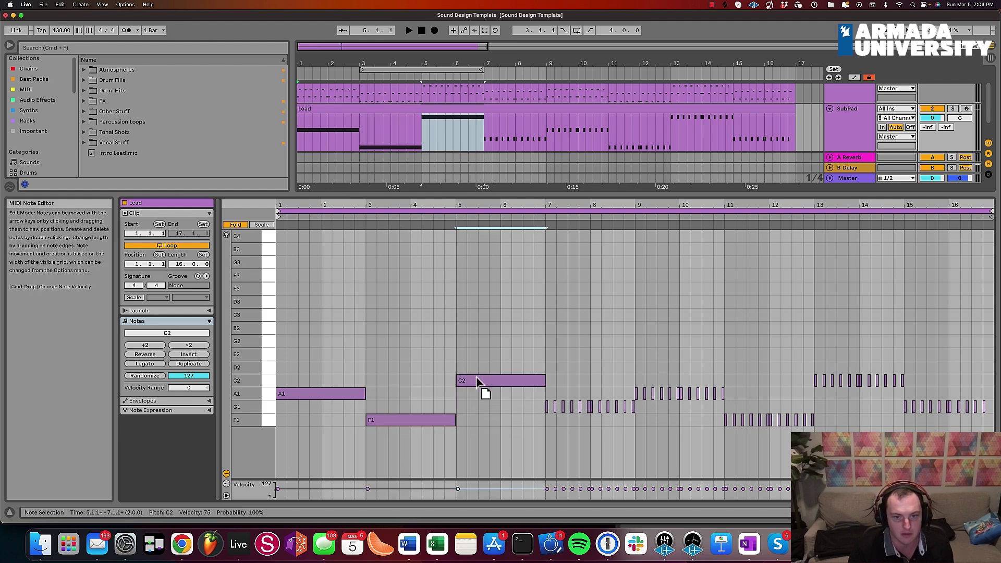
pyautogui.press('super+d')
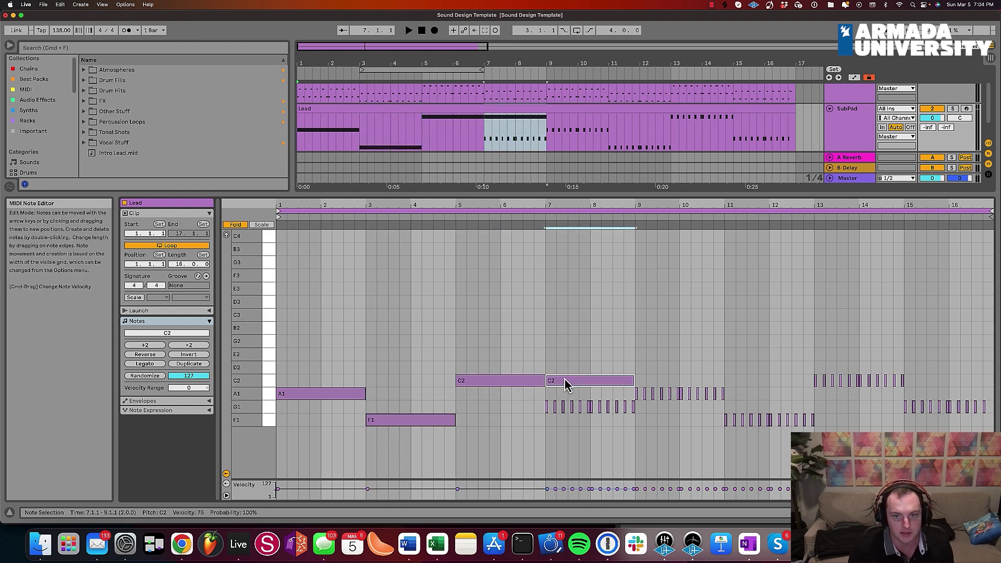
pyautogui.moveTo(565, 379); pyautogui.dragTo(565, 407)
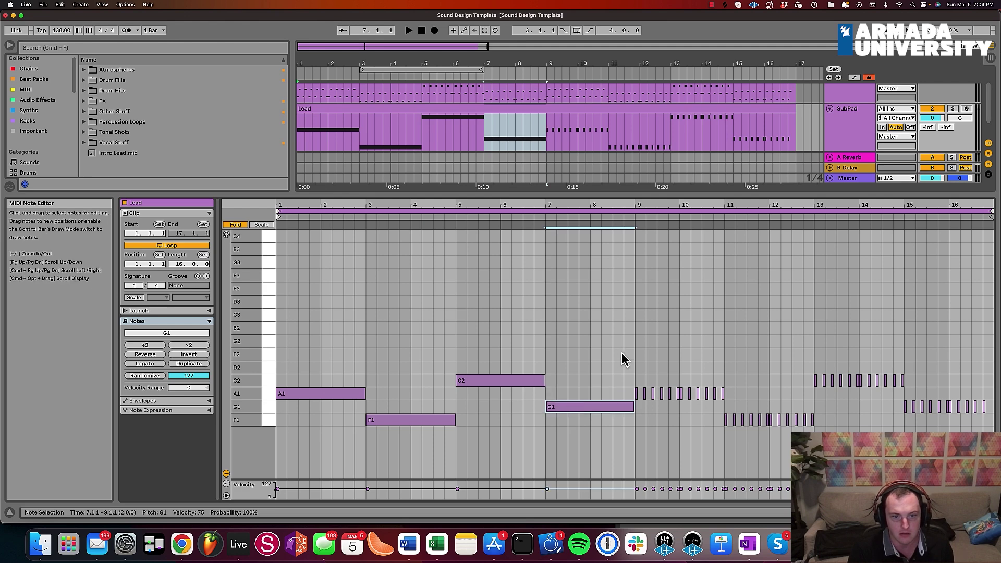
# Duplicate the four held bass notes into bars 9–16, replacing the short notes there
pyautogui.moveTo(621, 358); pyautogui.dragTo(264, 447)
pyautogui.press('super+d')
pyautogui.click(501, 352)
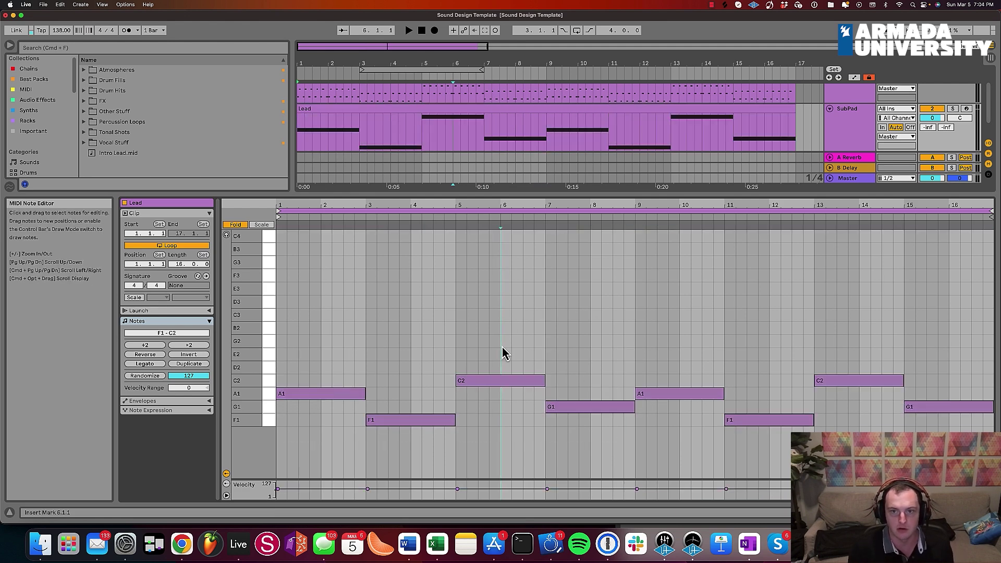
# Shrink the note editor, recolor the SubPad track dark purple and assign the track color to its clip
pyautogui.moveTo(640, 196); pyautogui.dragTo(597, 362)
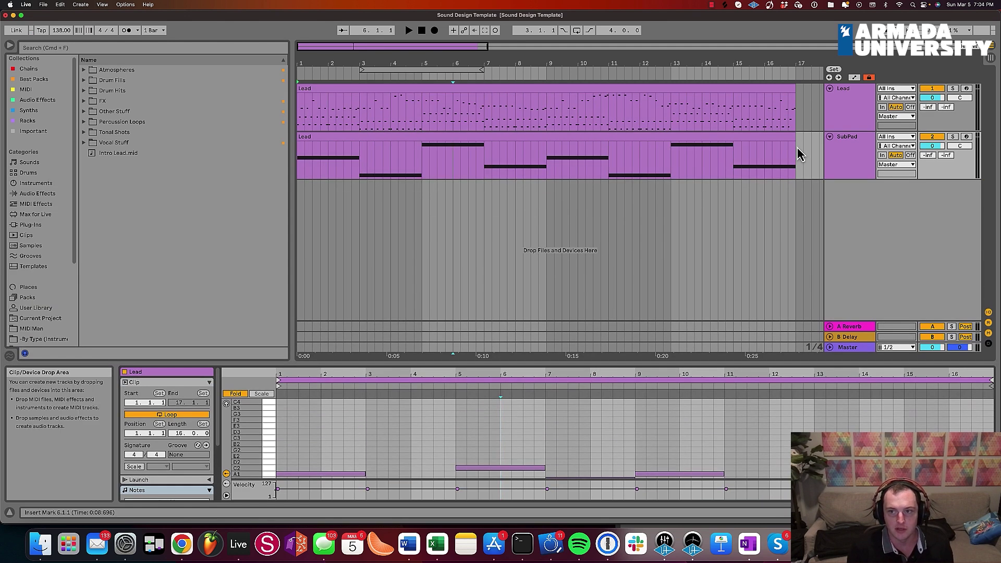
pyautogui.rightClick(829, 151)
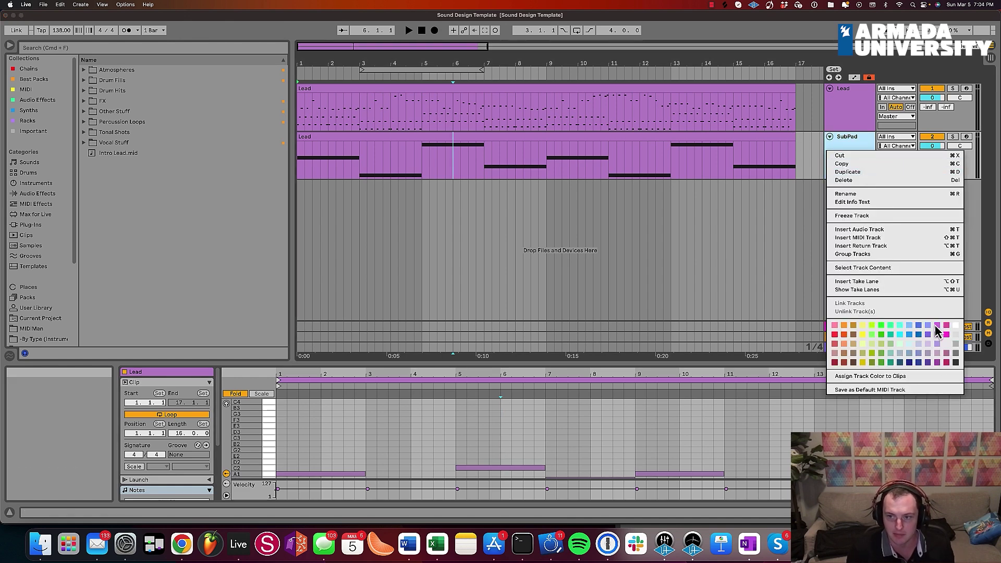
pyautogui.click(927, 363)
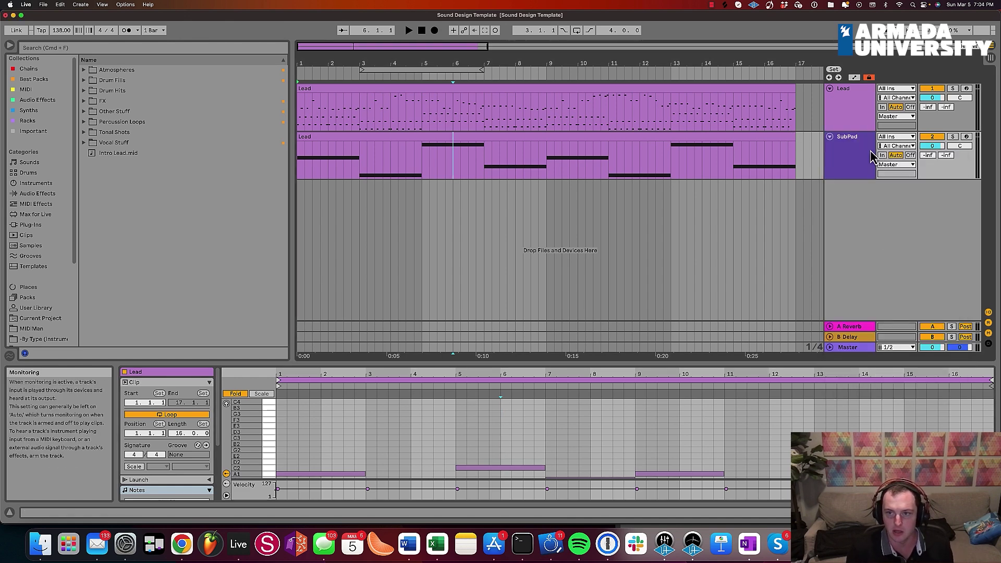
pyautogui.rightClick(859, 155)
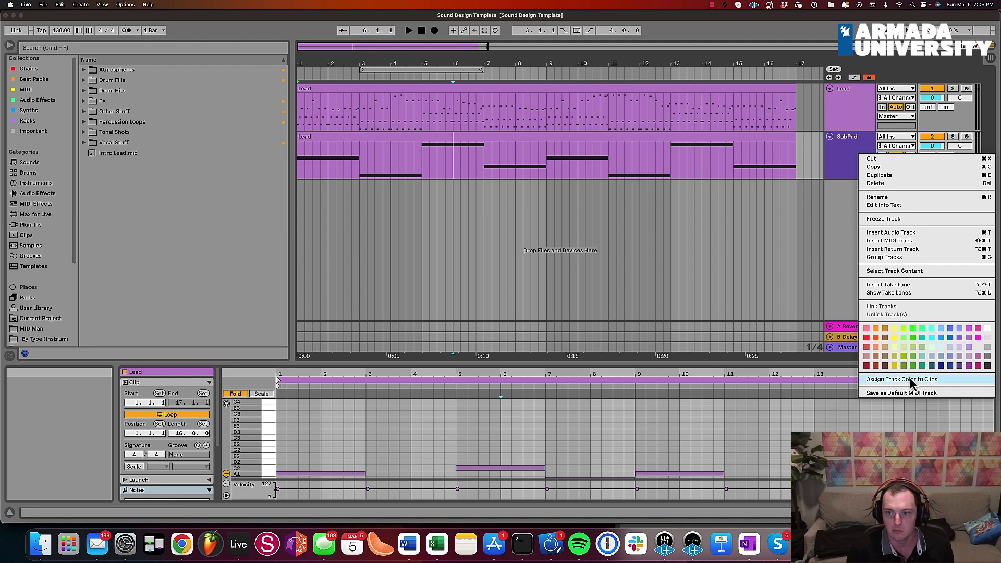
pyautogui.click(911, 380)
pyautogui.click(488, 138)
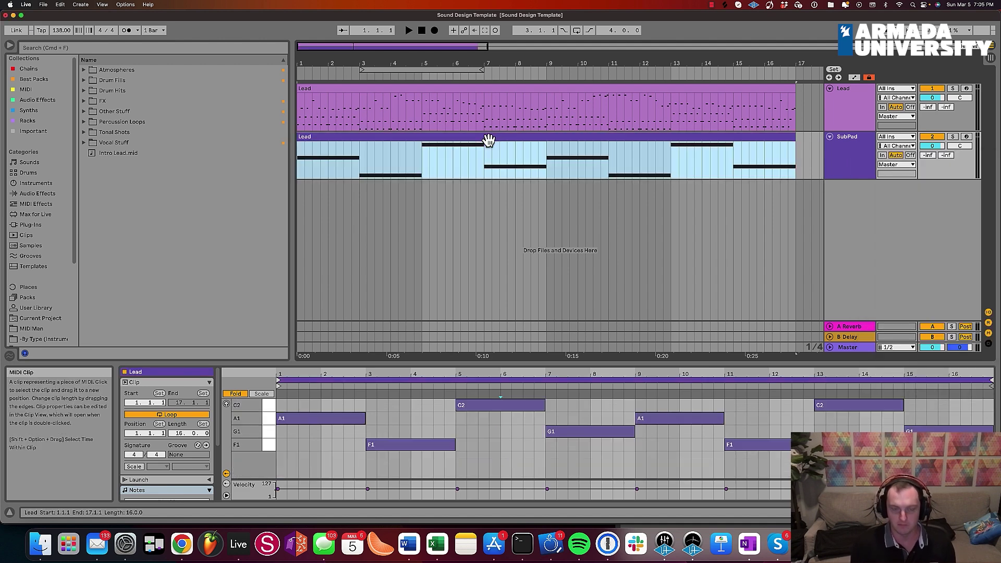
pyautogui.rightClick(859, 155)
pyautogui.click(893, 396)
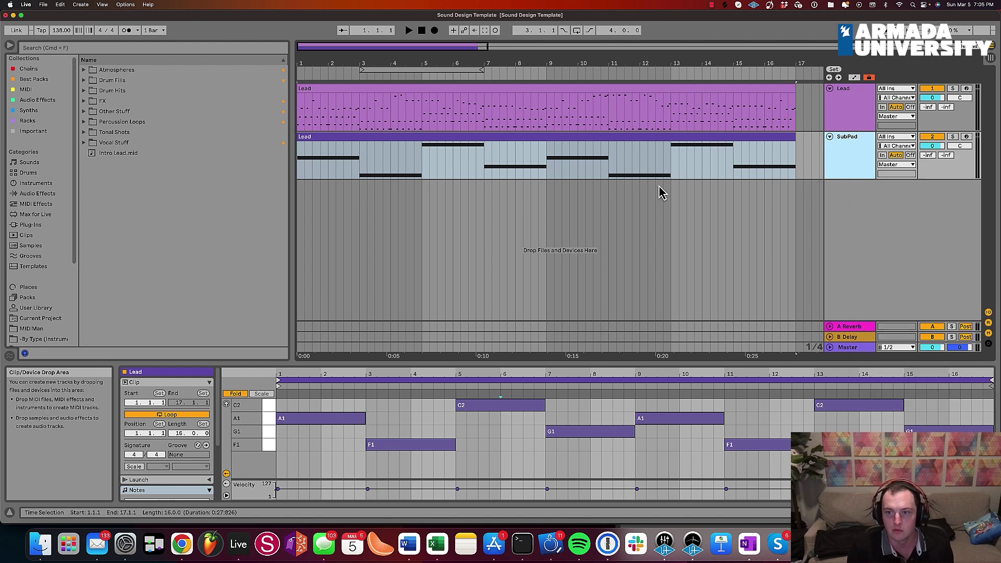
# Rename the SubPad track's clip as SubPad and set the track's monitoring to Auto
pyautogui.click(538, 138)
pyautogui.press('super+r')
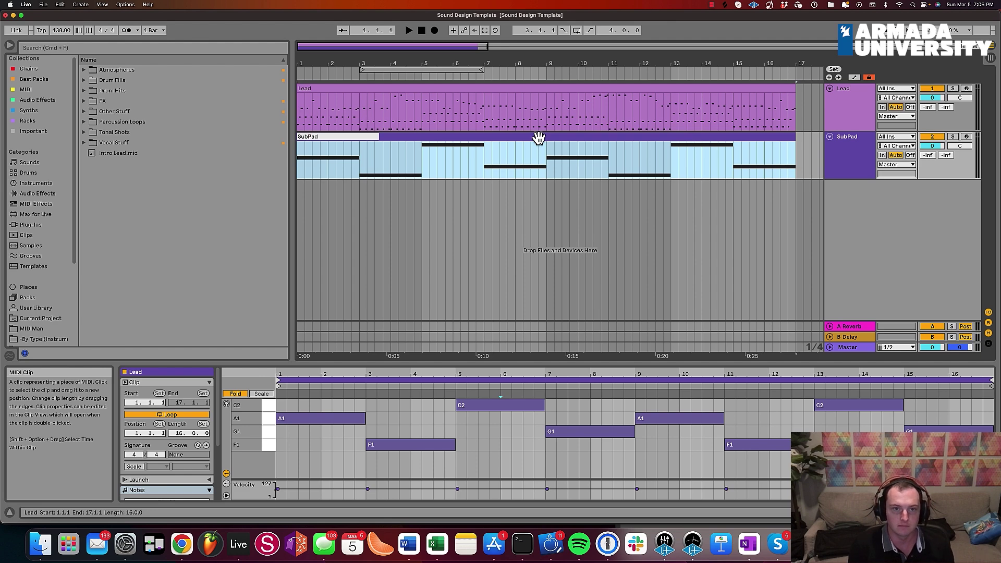
pyautogui.write('SubPad')
pyautogui.press('Return')
pyautogui.click(851, 157)
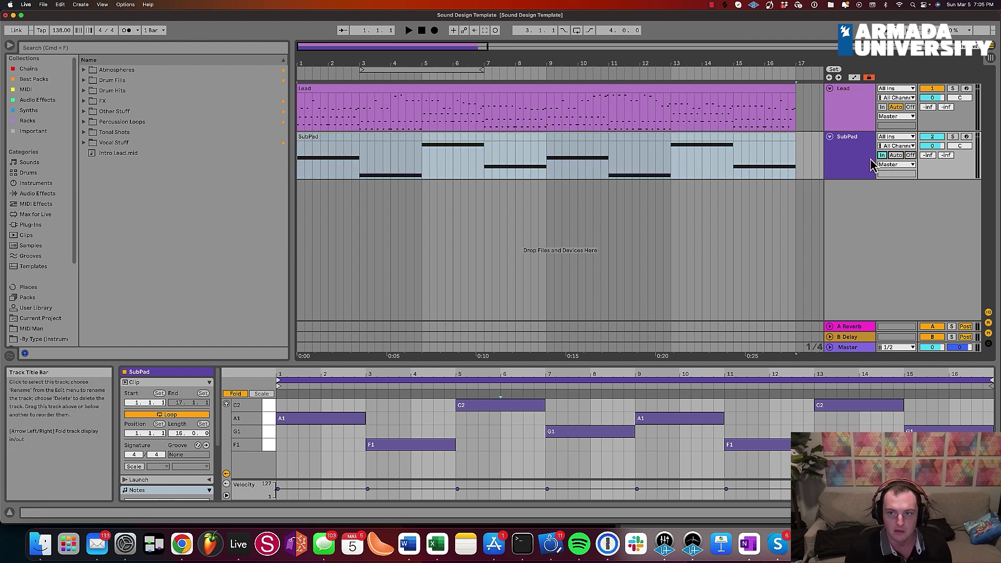
pyautogui.click(895, 155)
# Open Spire on the SubPad track, reset it to the init preset and close its window
pyautogui.click(865, 167)
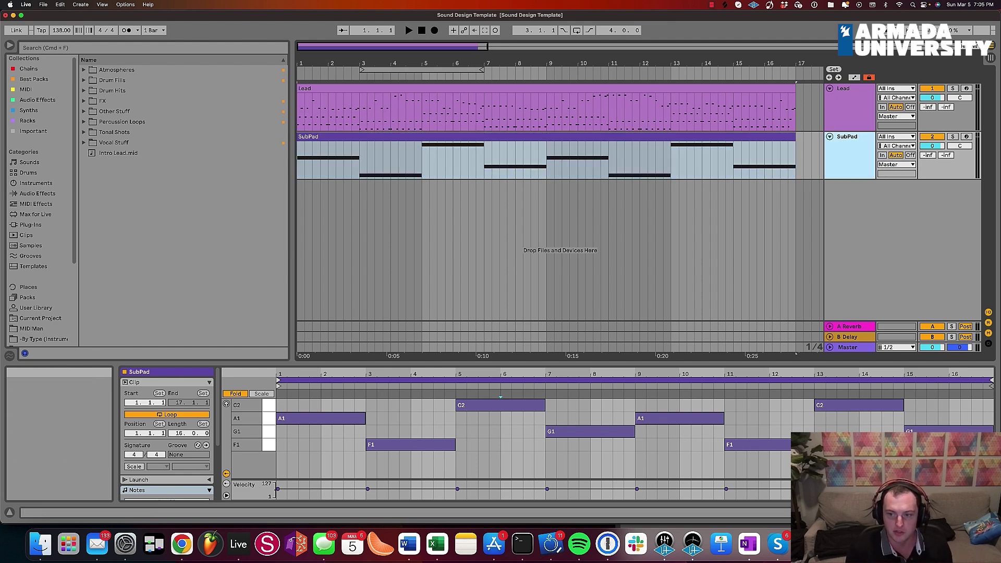
pyautogui.hotkey('shift', 'Tab')
pyautogui.click(149, 402)
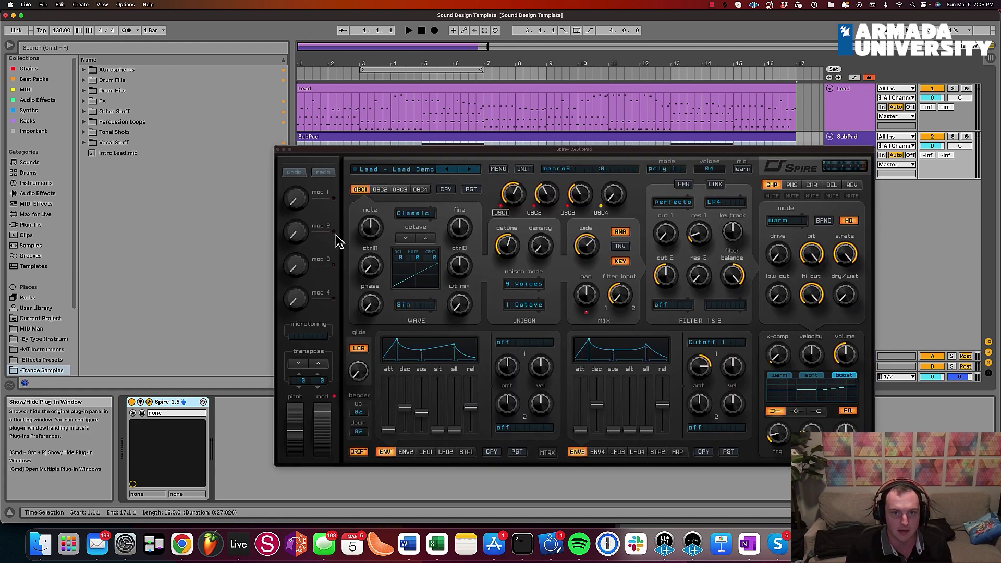
pyautogui.click(524, 168)
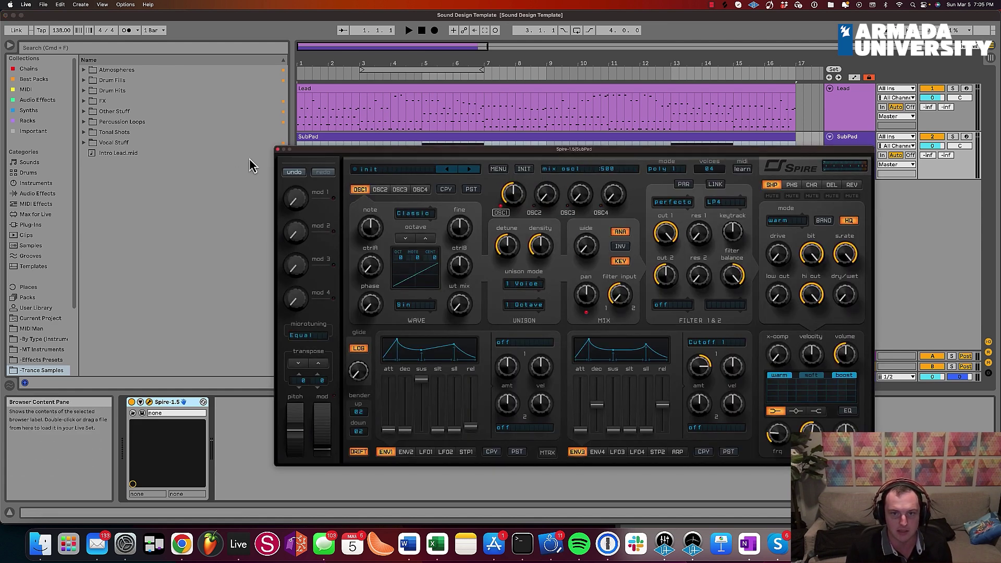
pyautogui.click(277, 149)
# Duplicate the SubPad track as an empty track named Init, without its clip
pyautogui.click(848, 147)
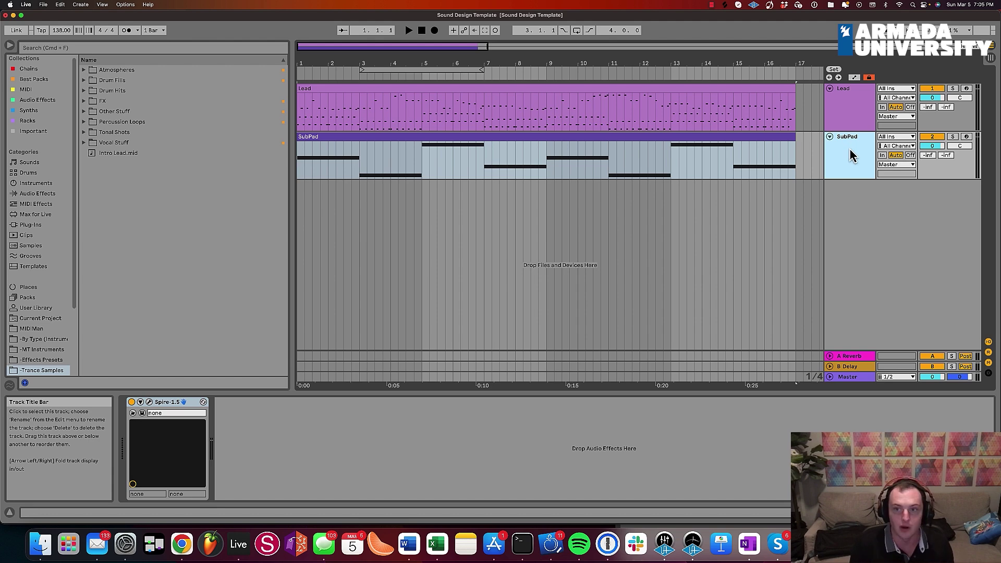
pyautogui.press('super+d')
pyautogui.press('super+v')
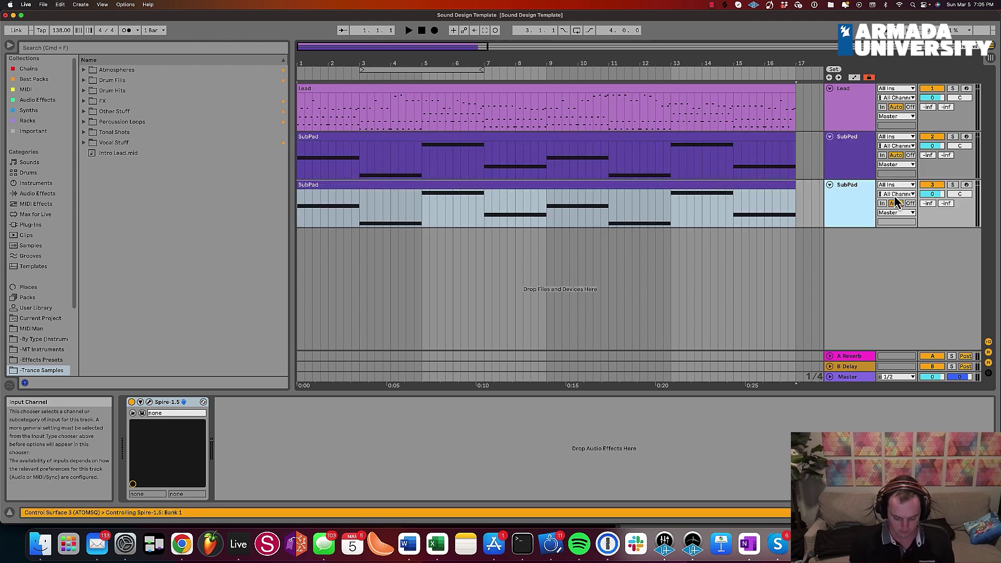
pyautogui.click(658, 197)
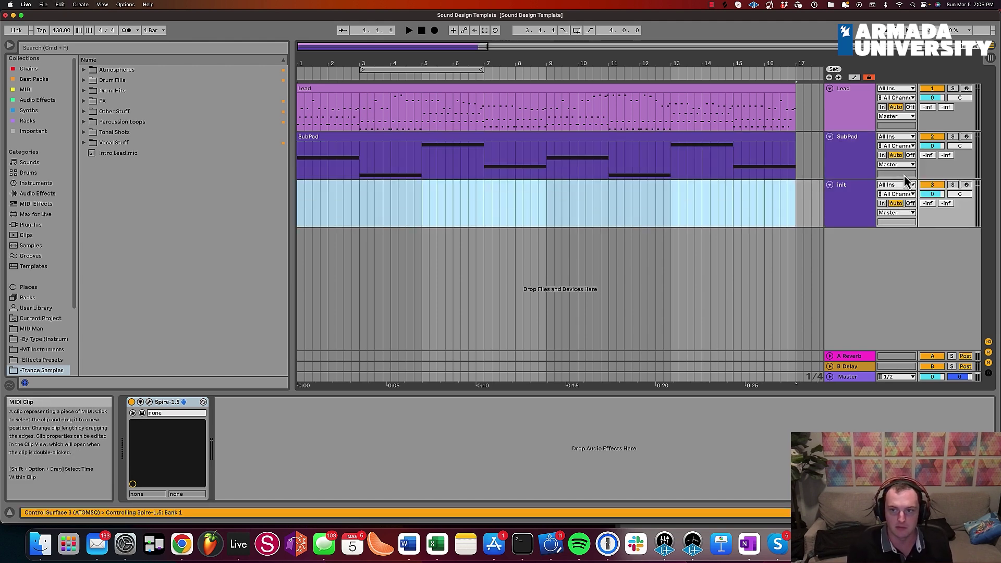
# Recolor the Init track with the darkest grey swatch
pyautogui.click(856, 214)
pyautogui.rightClick(839, 218)
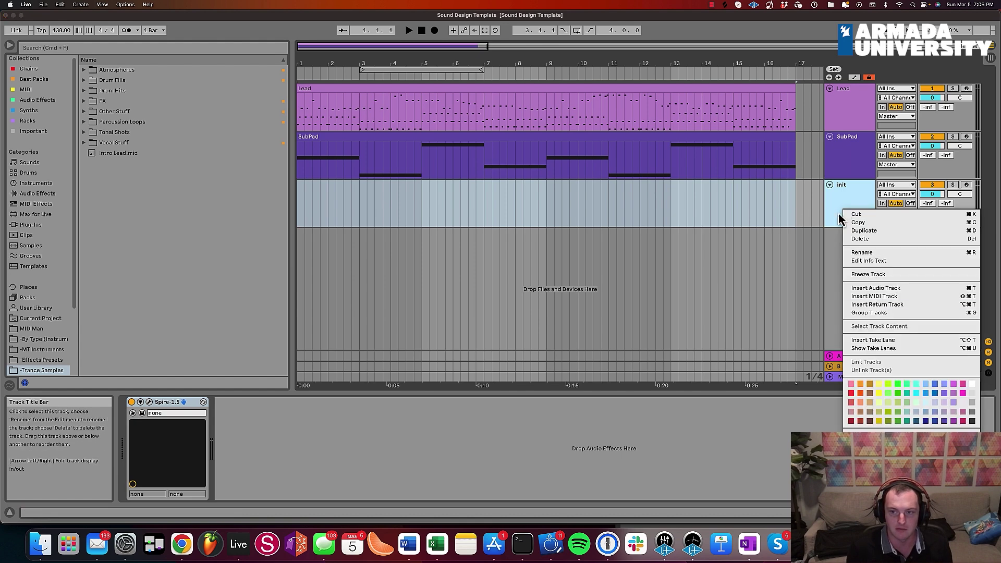
pyautogui.click(972, 423)
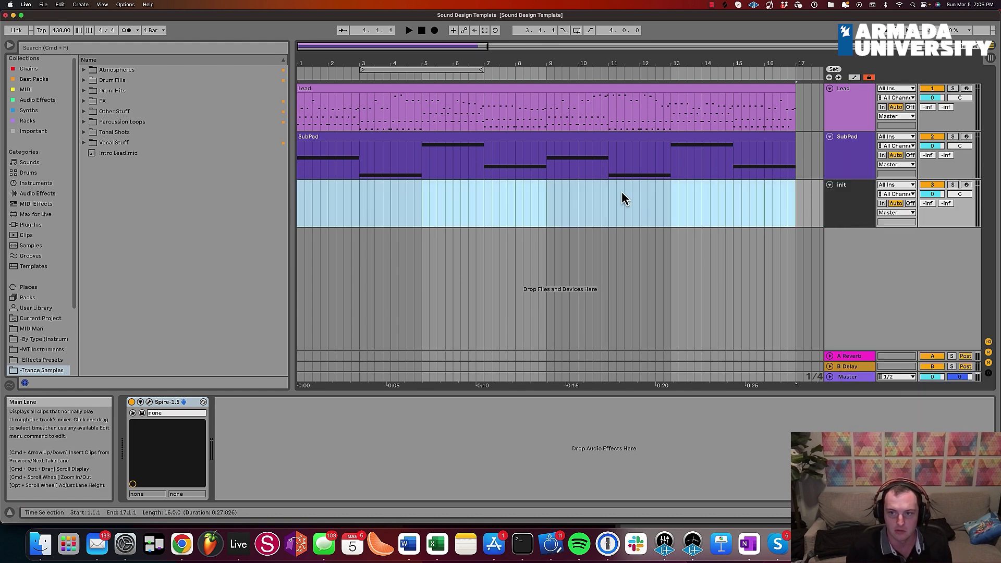
# Open the Spire window on the SubPad track and place it below the SubPad clip with playback starting from bar 1
pyautogui.click(149, 405)
pyautogui.click(148, 405)
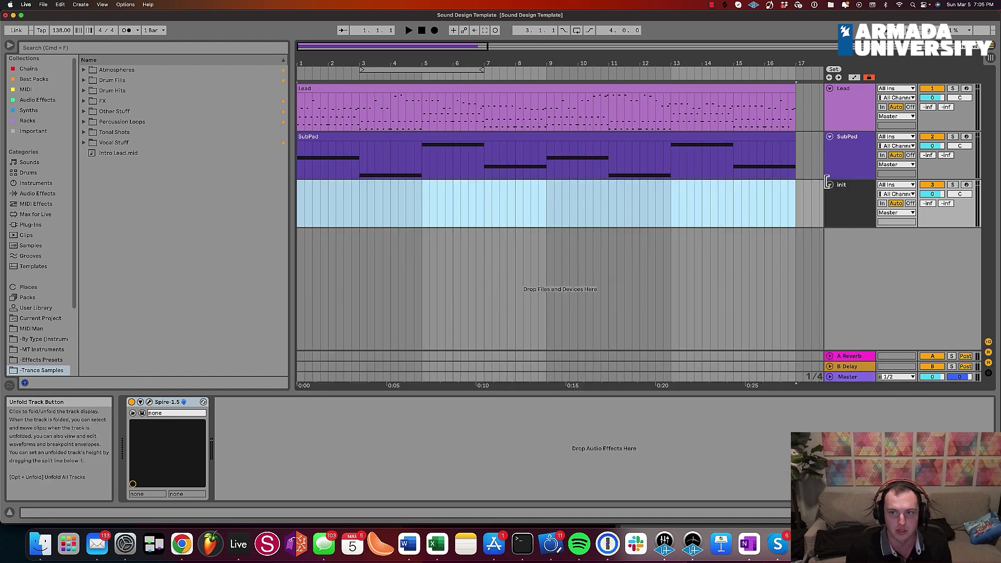
pyautogui.click(149, 404)
pyautogui.click(399, 146)
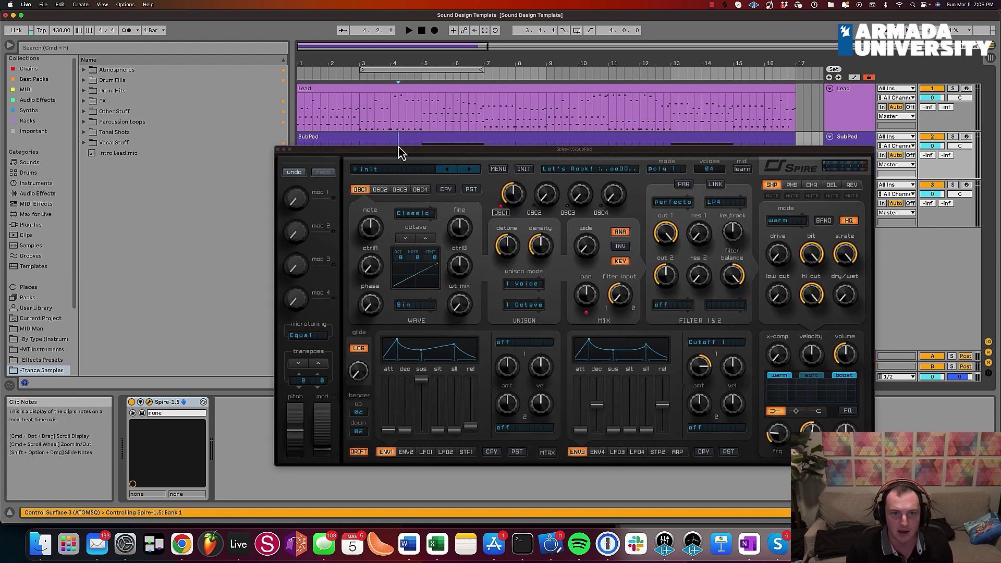
pyautogui.click(340, 138)
pyautogui.moveTo(352, 155); pyautogui.dragTo(200, 224)
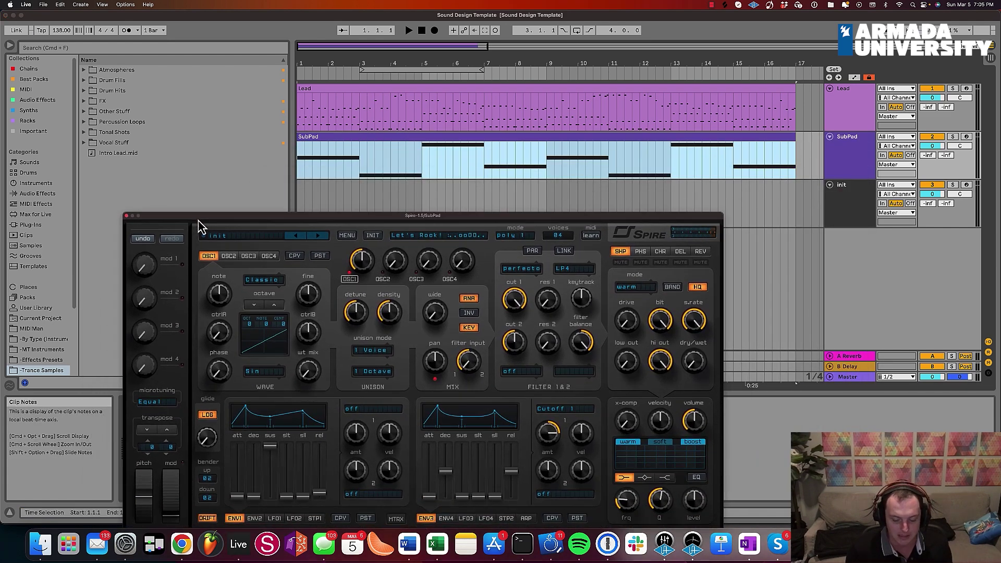
pyautogui.click(303, 168)
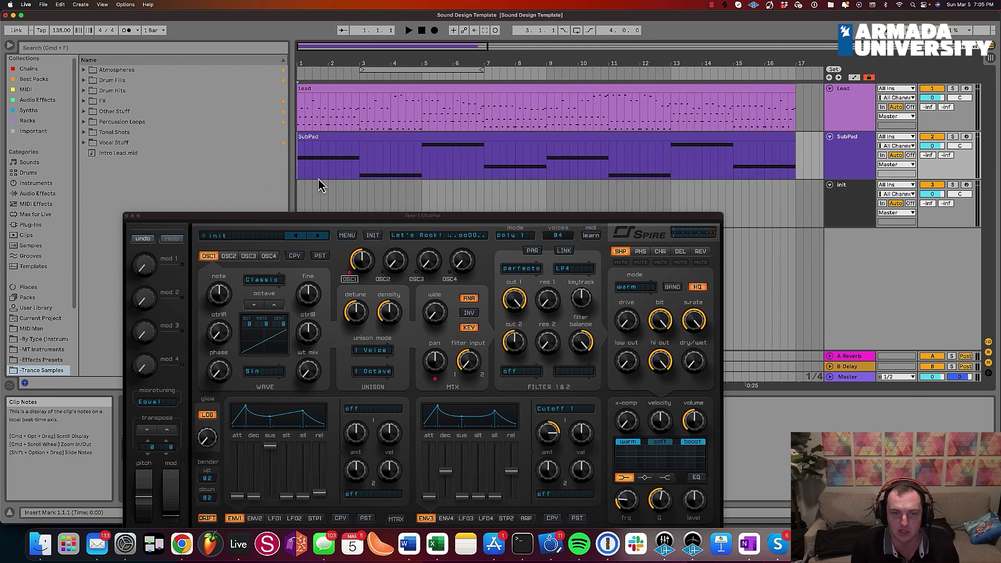
pyautogui.moveTo(280, 216); pyautogui.dragTo(458, 197)
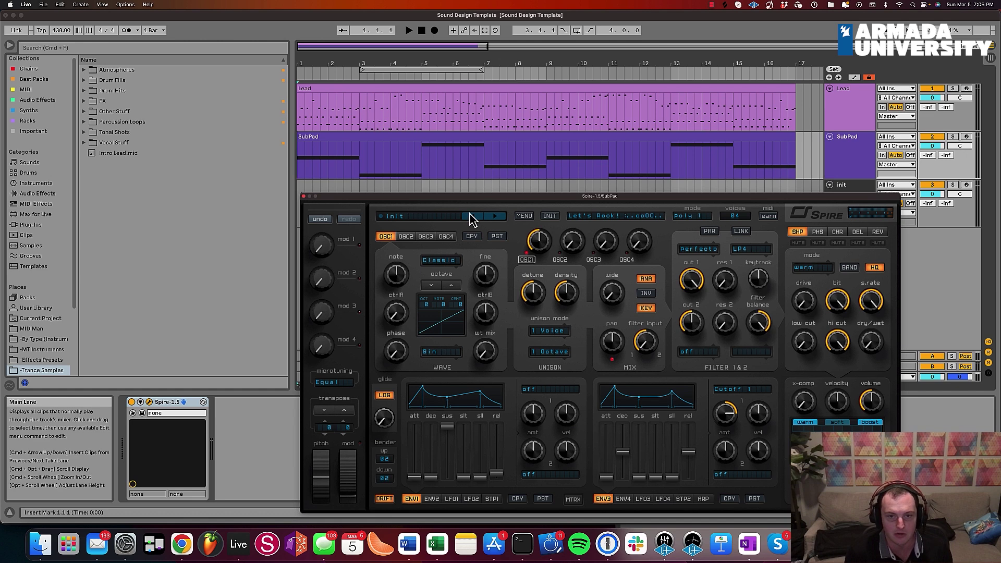
# Play the arrangement, lower the Lead track's volume to -5.9 dB, and set Spire's oscillator 1 octave to -1
pyautogui.press('space')
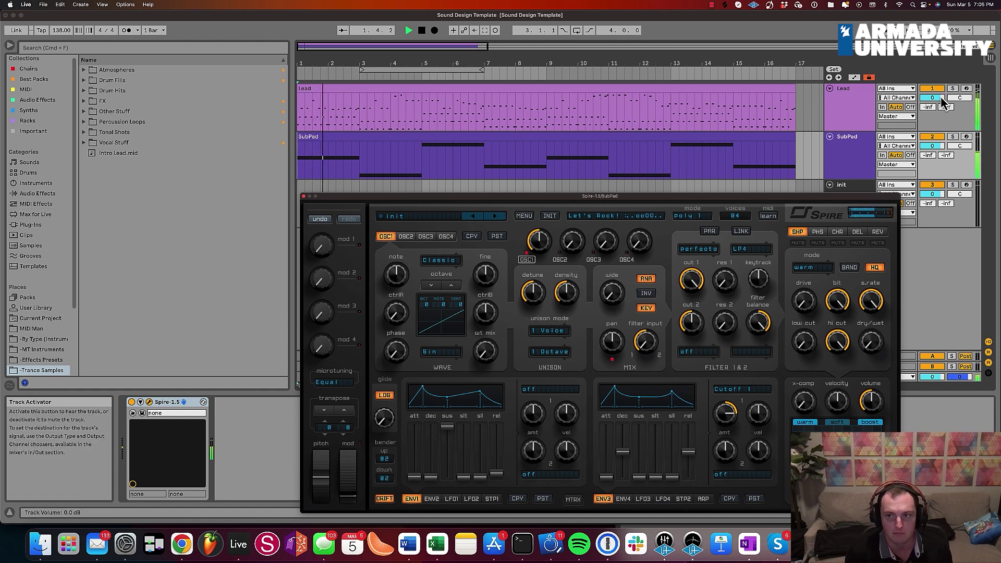
pyautogui.moveTo(933, 98); pyautogui.dragTo(934, 106)
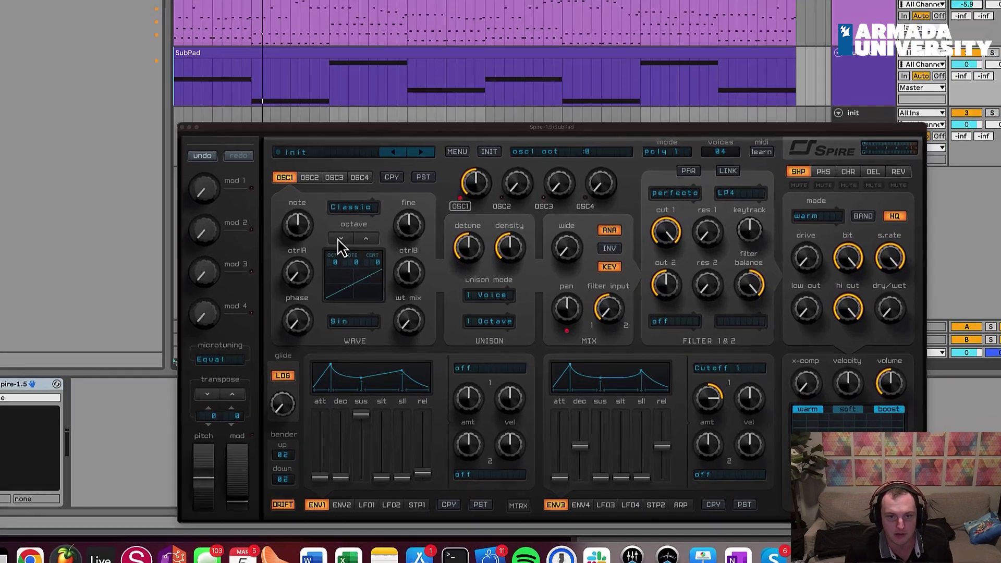
pyautogui.click(339, 240)
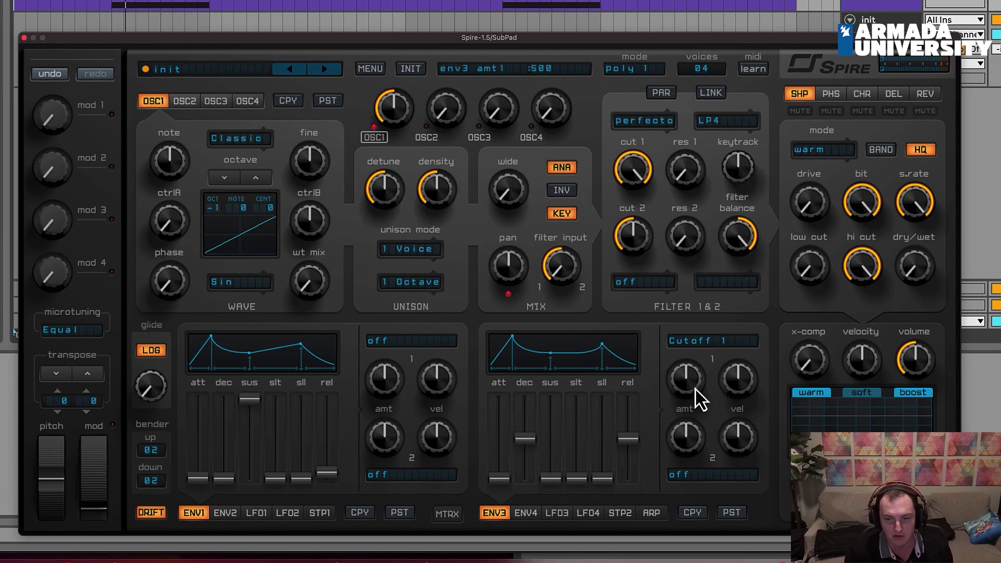
# Lower envelope 3's decay to minimum and set filter 1's cutoff just under halfway with a small amount of resonance
pyautogui.moveTo(525, 440); pyautogui.dragTo(526, 483)
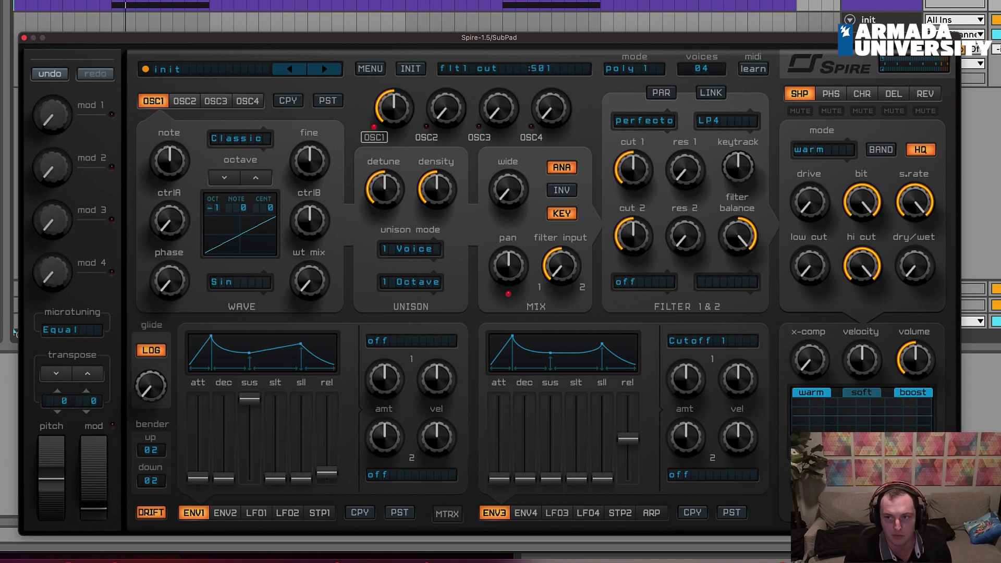
pyautogui.press('super+Tab')
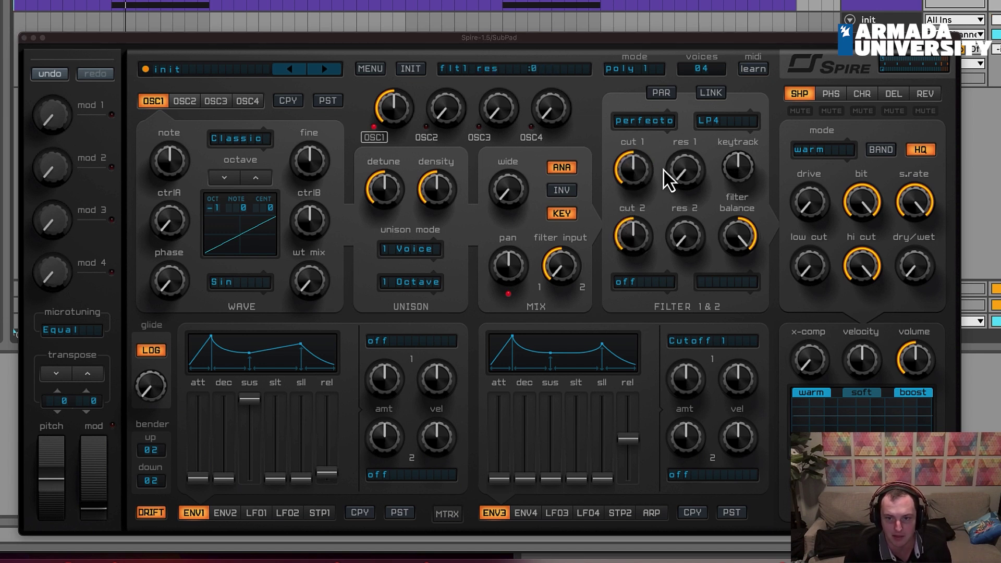
pyautogui.moveTo(645, 169); pyautogui.dragTo(651, 60)
pyautogui.moveTo(612, 199); pyautogui.dragTo(611, 232)
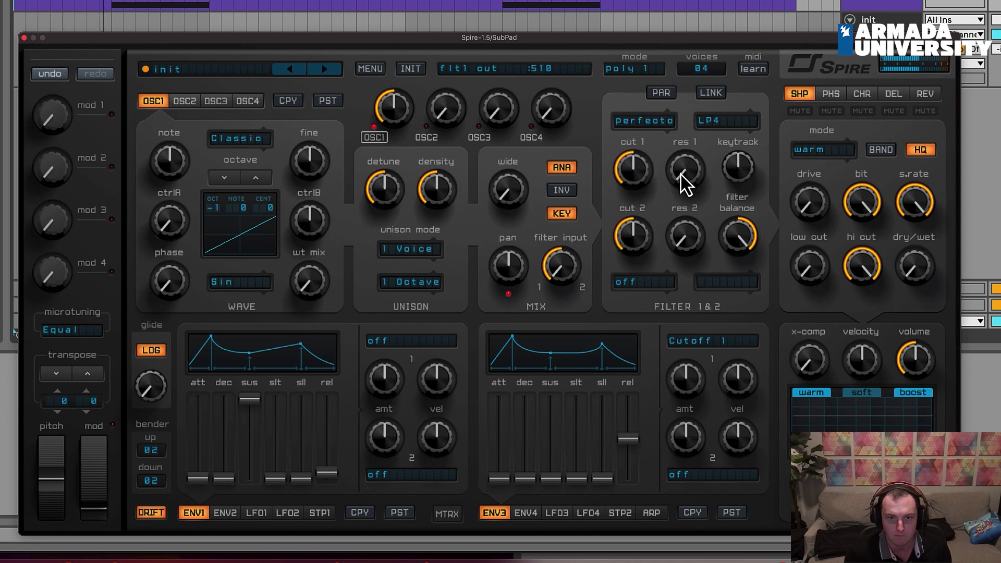
pyautogui.moveTo(683, 183)
pyautogui.mouseDown()
pyautogui.moveTo(682, 166)
pyautogui.moveTo(688, 181)
pyautogui.mouseUp()
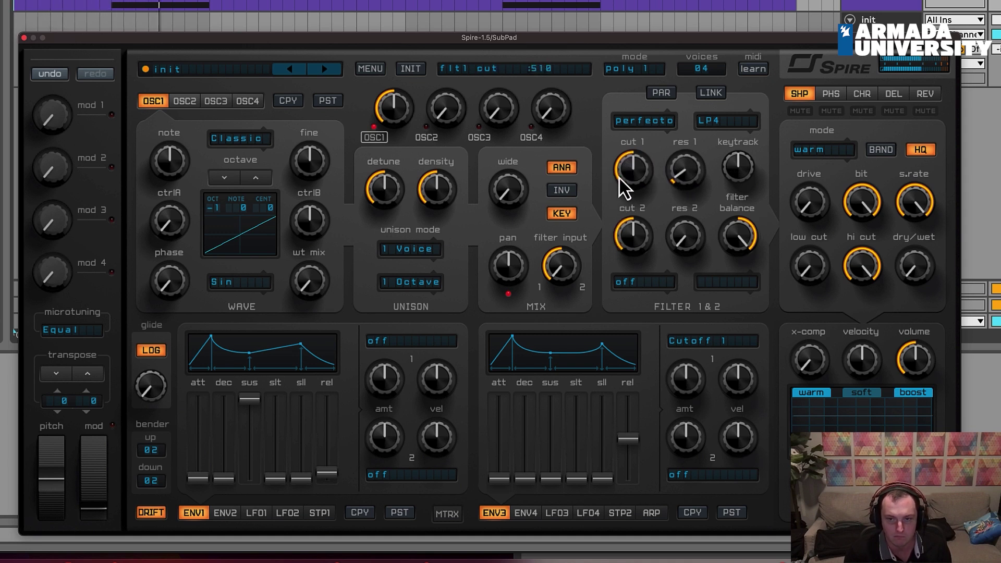
pyautogui.moveTo(619, 178); pyautogui.dragTo(627, 189)
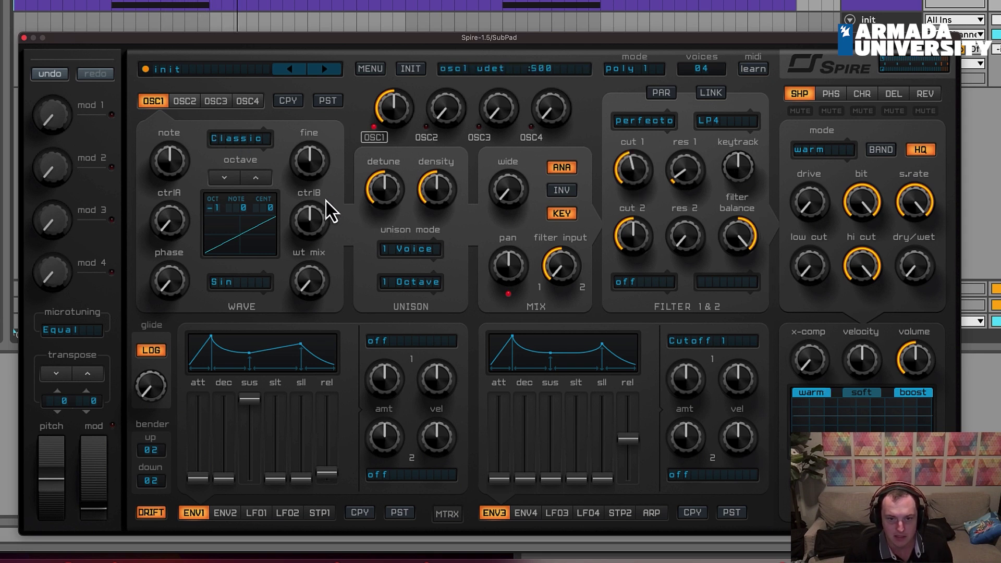
# Give oscillator 1 three unison voices in one octave, moderate width, and detune and density slightly below halfway
pyautogui.click(419, 259)
pyautogui.click(415, 290)
pyautogui.moveTo(507, 198); pyautogui.dragTo(512, 170)
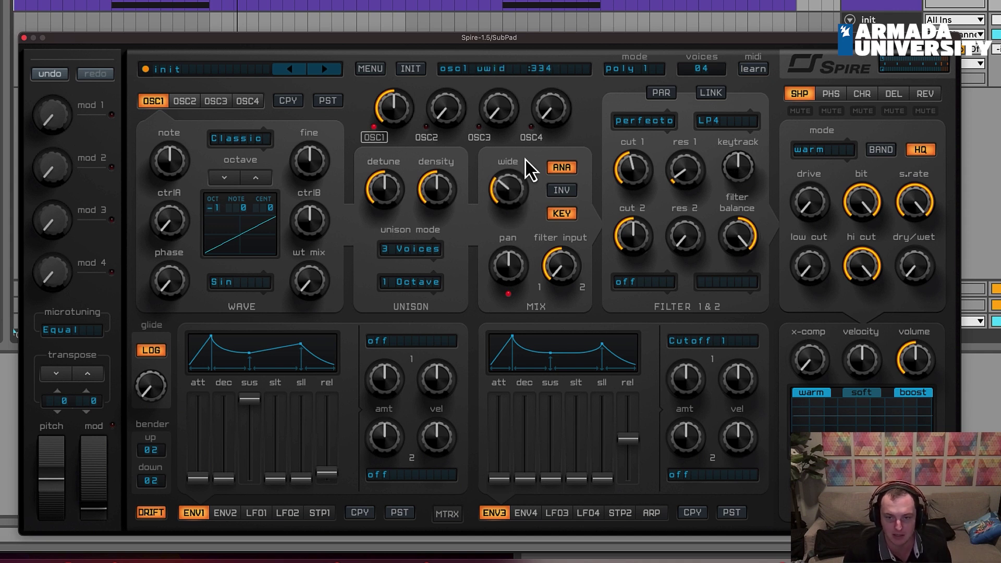
pyautogui.moveTo(513, 218); pyautogui.dragTo(487, 197)
pyautogui.moveTo(385, 189); pyautogui.dragTo(409, 144)
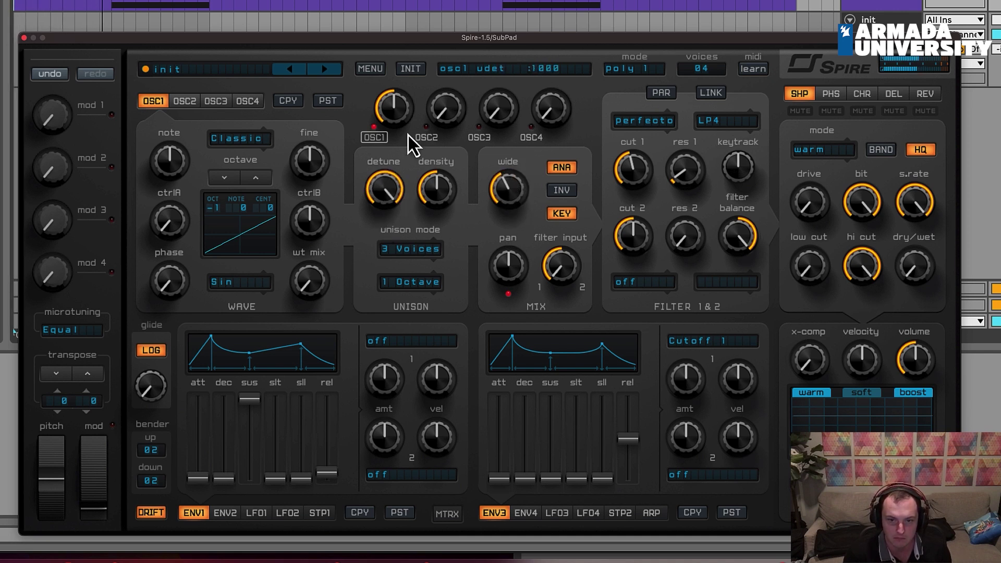
pyautogui.moveTo(426, 183)
pyautogui.mouseDown()
pyautogui.moveTo(430, 208)
pyautogui.moveTo(376, 204)
pyautogui.moveTo(414, 203)
pyautogui.moveTo(389, 213)
pyautogui.moveTo(434, 196)
pyautogui.moveTo(436, 185)
pyautogui.mouseUp()
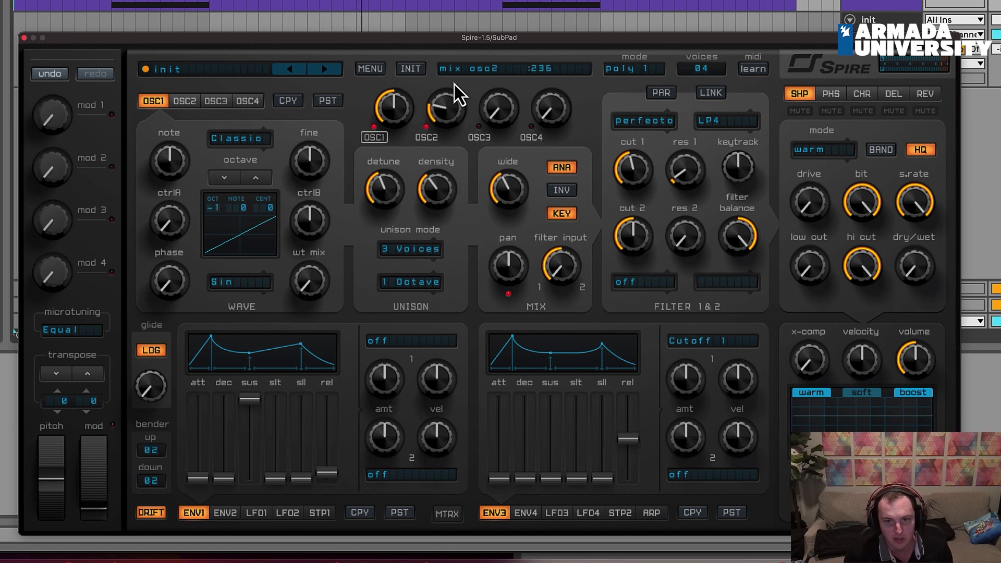
# Shape oscillator 2 into a square wave with ctrlA fully up and set its mix level to 137
pyautogui.click(178, 111)
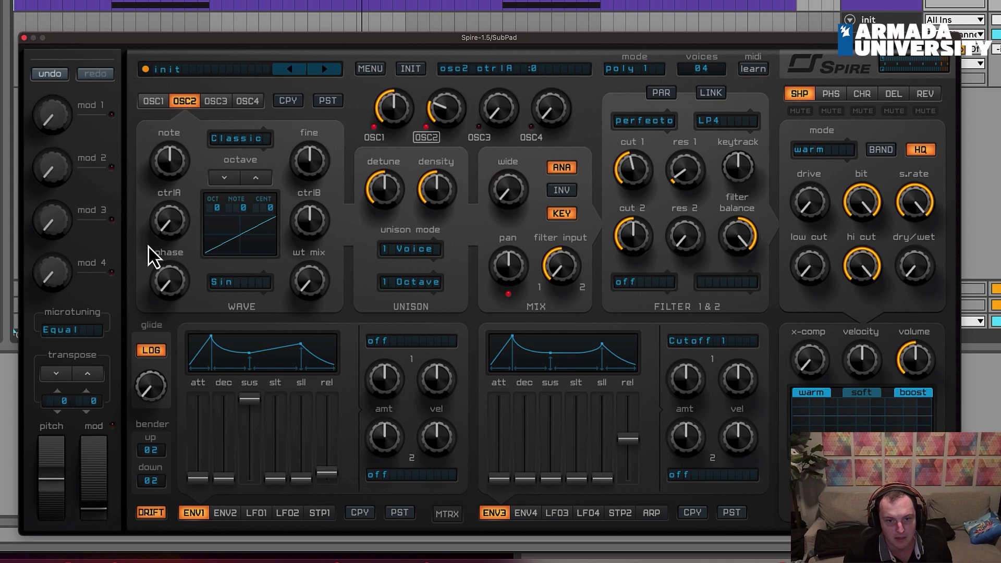
pyautogui.moveTo(180, 237); pyautogui.dragTo(183, 200)
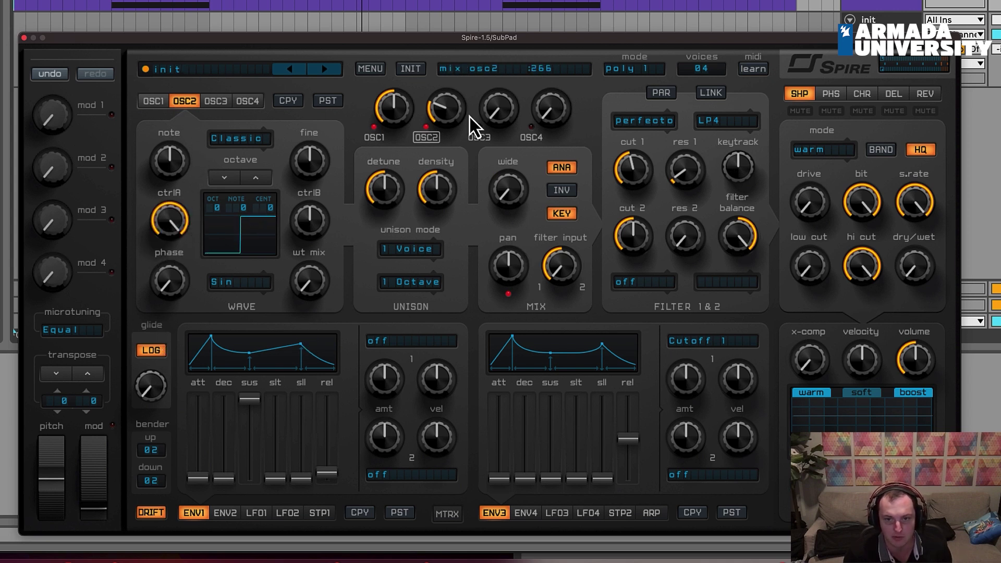
pyautogui.moveTo(449, 116)
pyautogui.mouseDown()
pyautogui.moveTo(448, 141)
pyautogui.moveTo(452, 119)
pyautogui.moveTo(445, 127)
pyautogui.mouseUp()
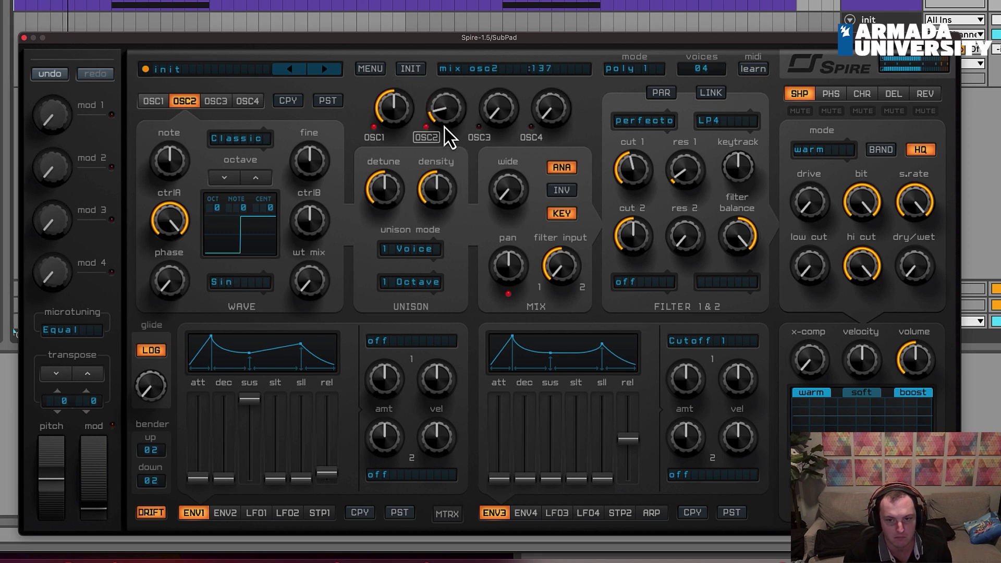
# Give oscillator 2 two unison voices in one octave and turn its width fully up
pyautogui.click(413, 255)
pyautogui.click(415, 280)
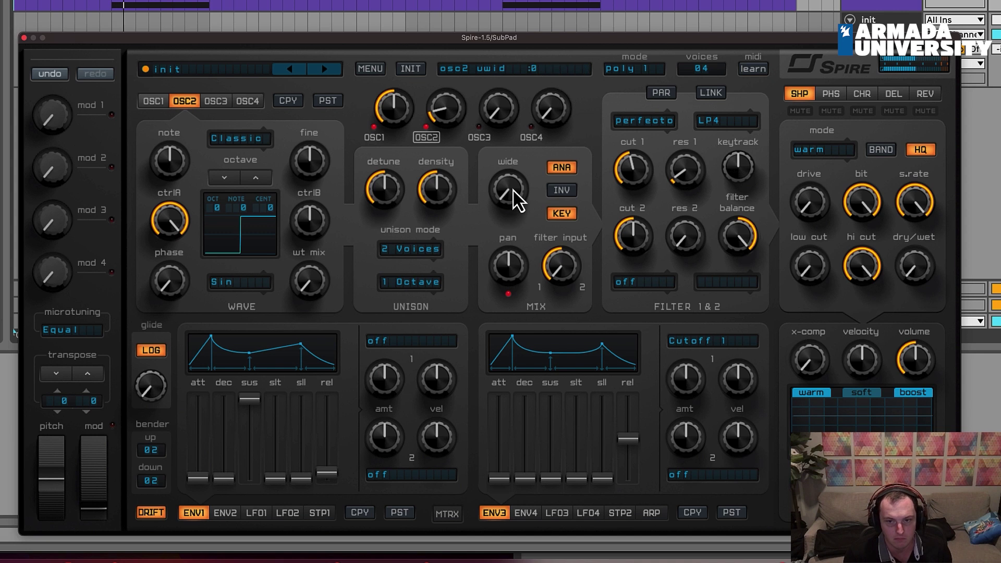
pyautogui.moveTo(514, 190); pyautogui.dragTo(542, 78)
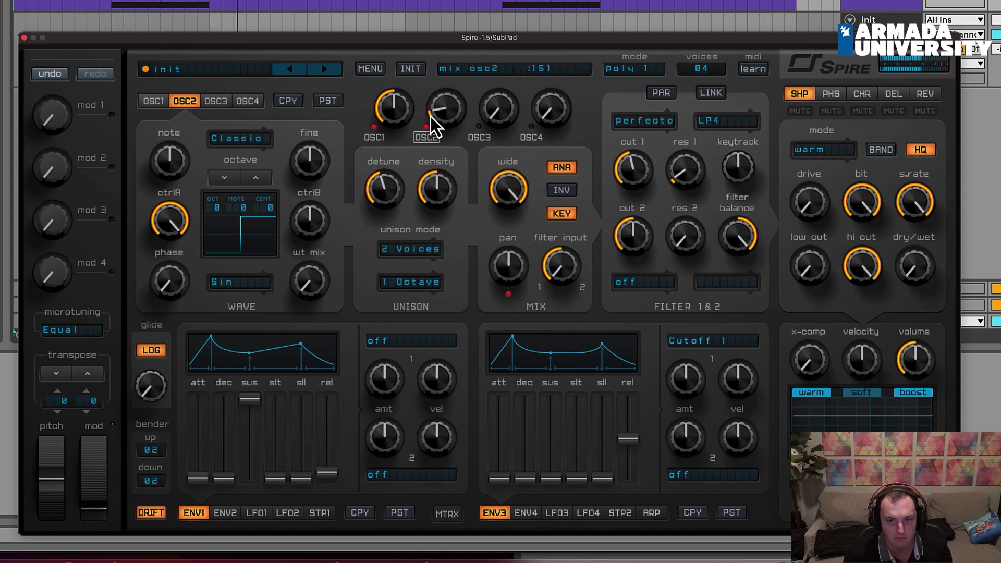
# Return oscillator 2 to a saw wave with ctrlA at 0 and fine-tune its mix level
pyautogui.moveTo(188, 217); pyautogui.dragTo(135, 509)
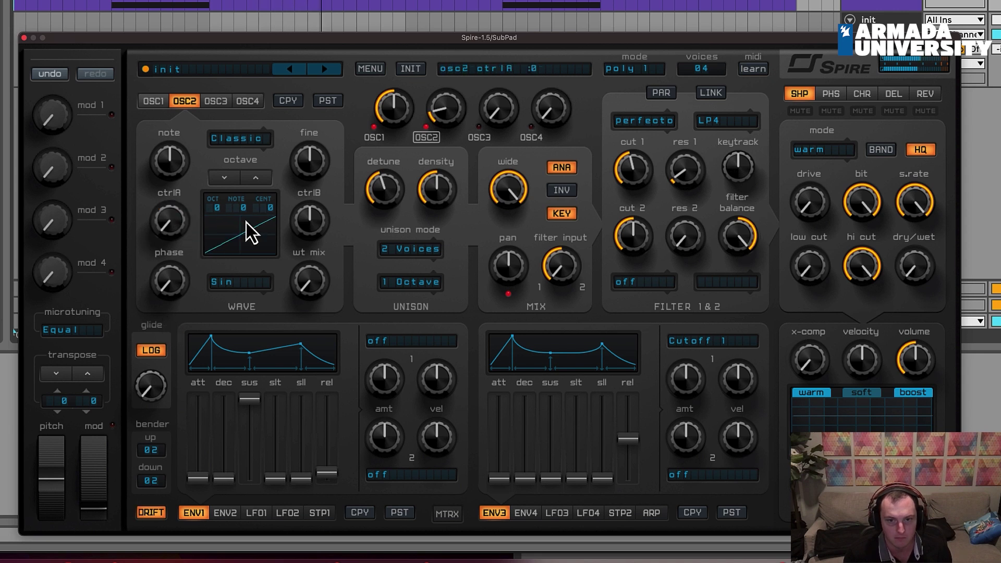
pyautogui.moveTo(440, 122)
pyautogui.mouseDown()
pyautogui.moveTo(440, 190)
pyautogui.moveTo(449, 123)
pyautogui.moveTo(454, 130)
pyautogui.mouseUp()
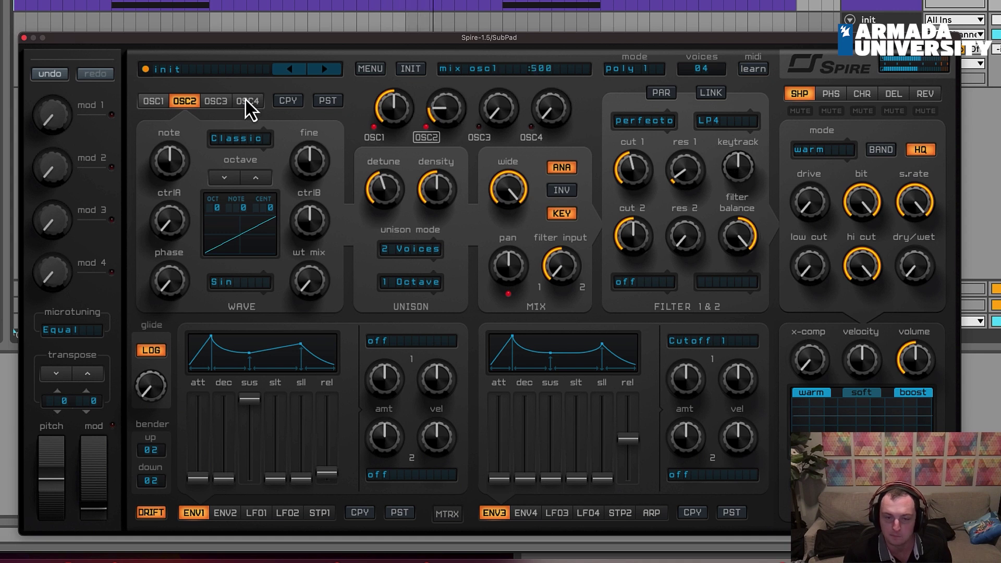
# Set oscillator 3 to octave -2 with the Sin wave and turn its wt mix fully up
pyautogui.click(216, 101)
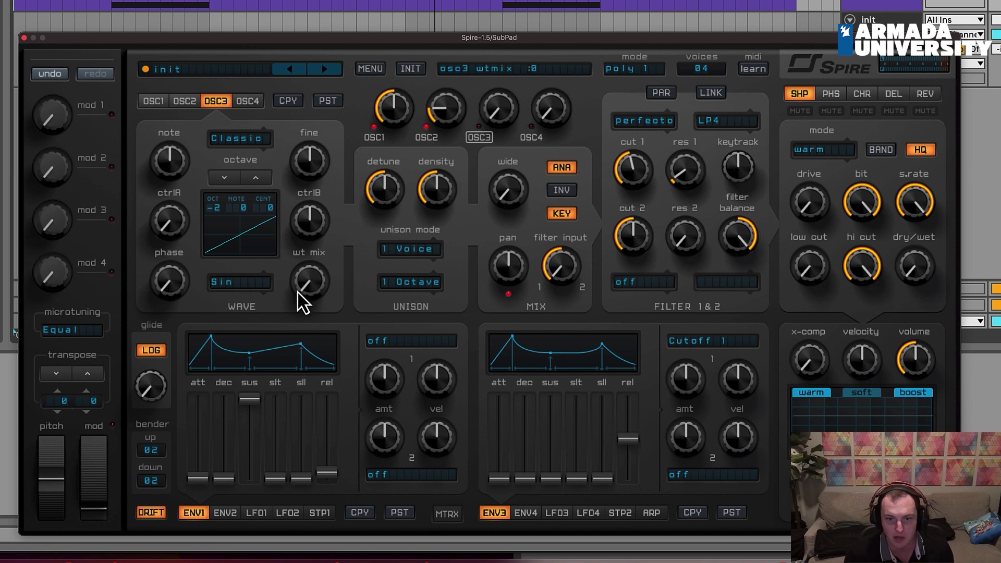
pyautogui.moveTo(298, 294); pyautogui.dragTo(370, 58)
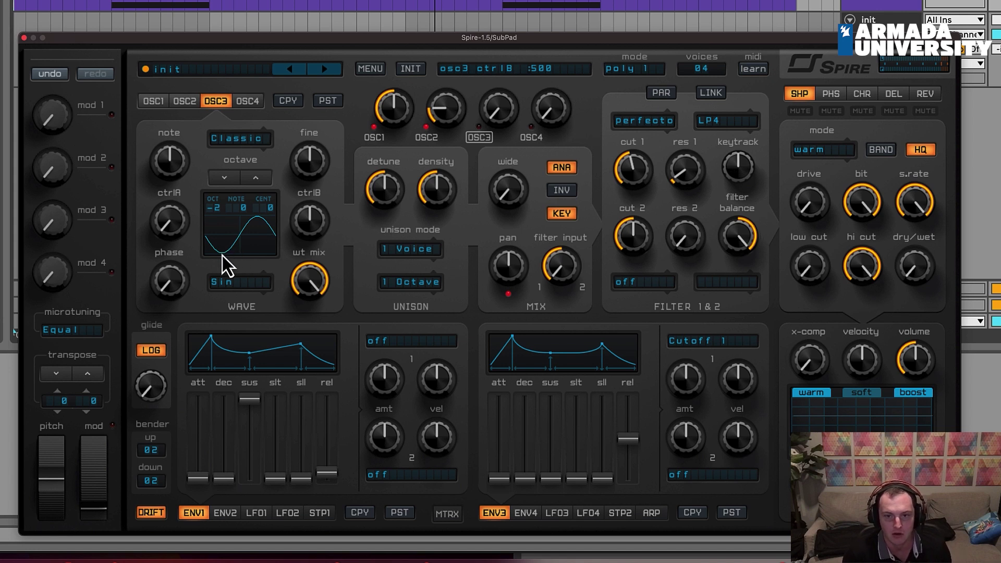
# Audition oscillator 3 at a mix level of about 514, turn the level back to zero and leave the oscillator muted
pyautogui.moveTo(505, 103); pyautogui.dragTo(504, 137)
pyautogui.click(483, 139)
pyautogui.moveTo(499, 75); pyautogui.dragTo(503, 53)
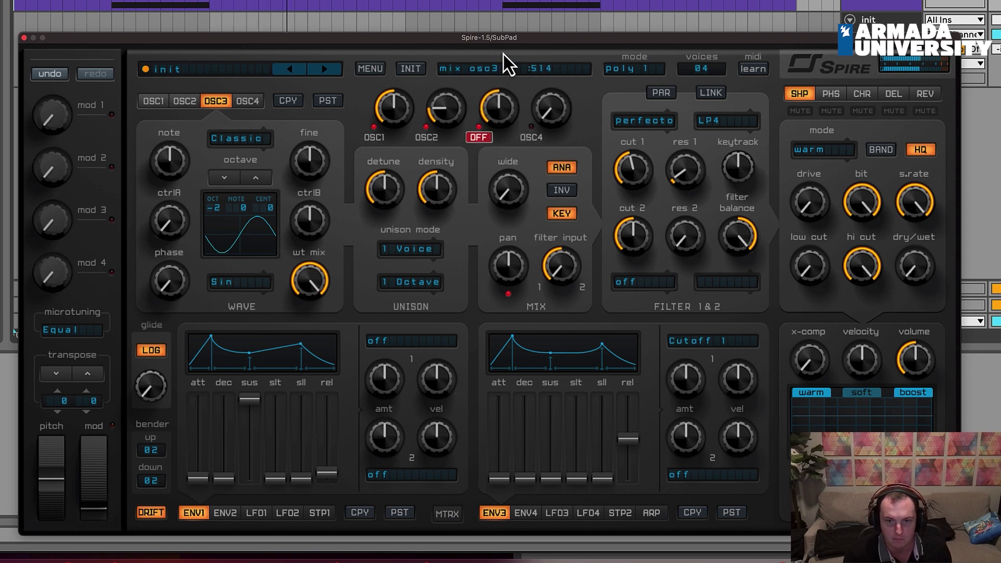
pyautogui.click(487, 141)
pyautogui.moveTo(491, 125); pyautogui.dragTo(474, 144)
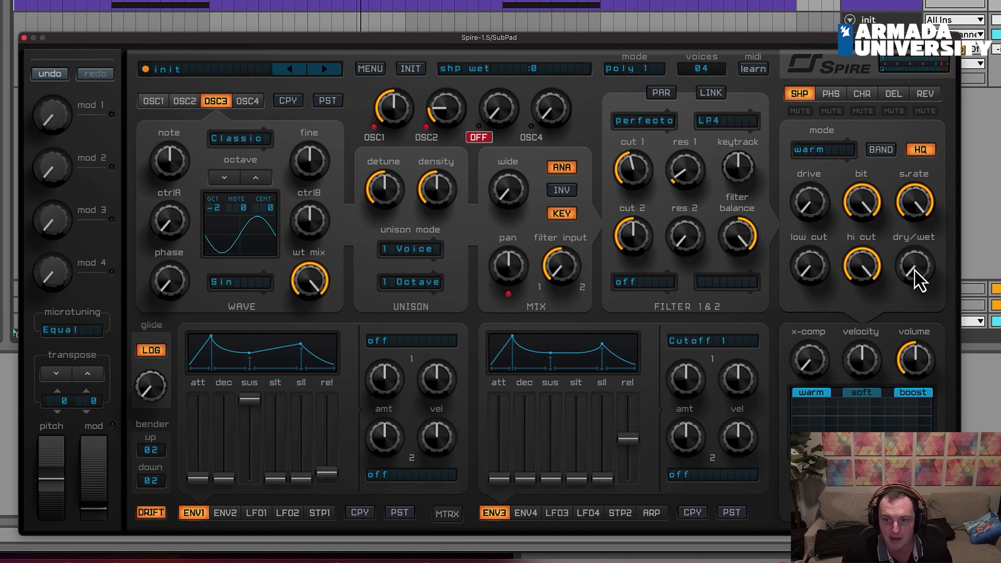
# Add subtle warm shaper saturation with a low dry/wet amount and a touch of drive
pyautogui.moveTo(919, 282); pyautogui.dragTo(919, 255)
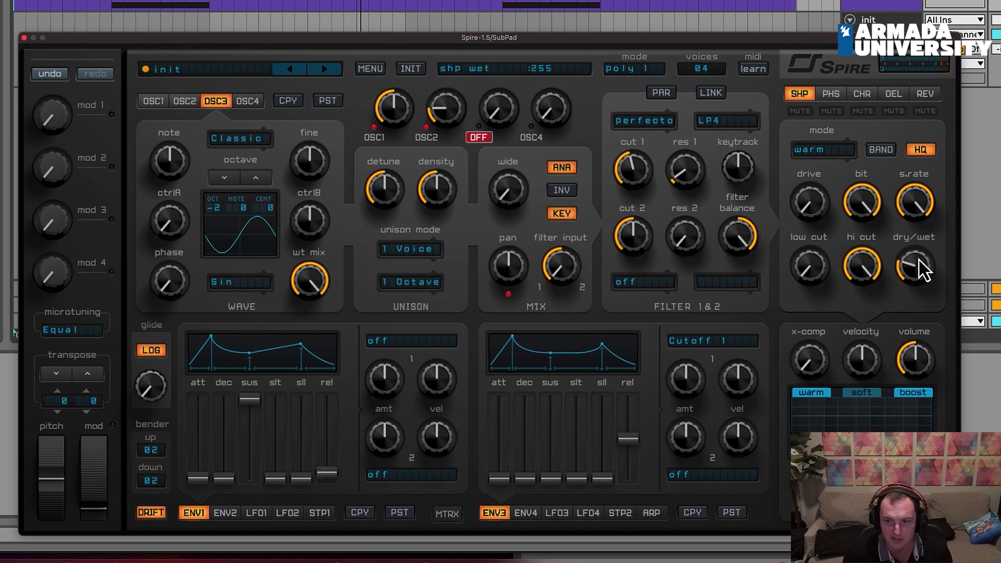
pyautogui.moveTo(809, 210); pyautogui.dragTo(822, 209)
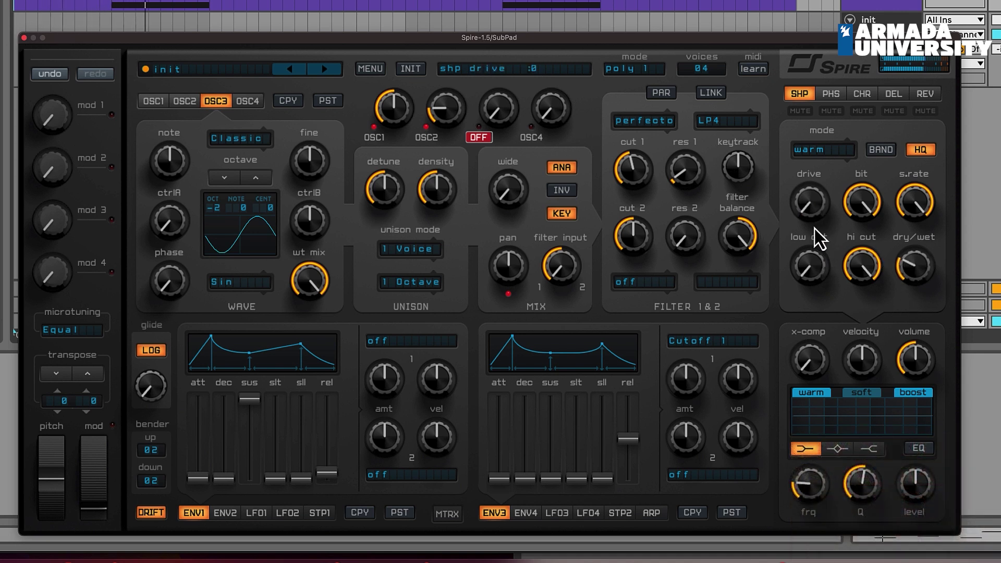
pyautogui.moveTo(817, 232)
pyautogui.mouseDown()
pyautogui.moveTo(813, 224)
pyautogui.moveTo(850, 212)
pyautogui.moveTo(822, 225)
pyautogui.mouseUp()
pyautogui.moveTo(907, 268); pyautogui.dragTo(908, 272)
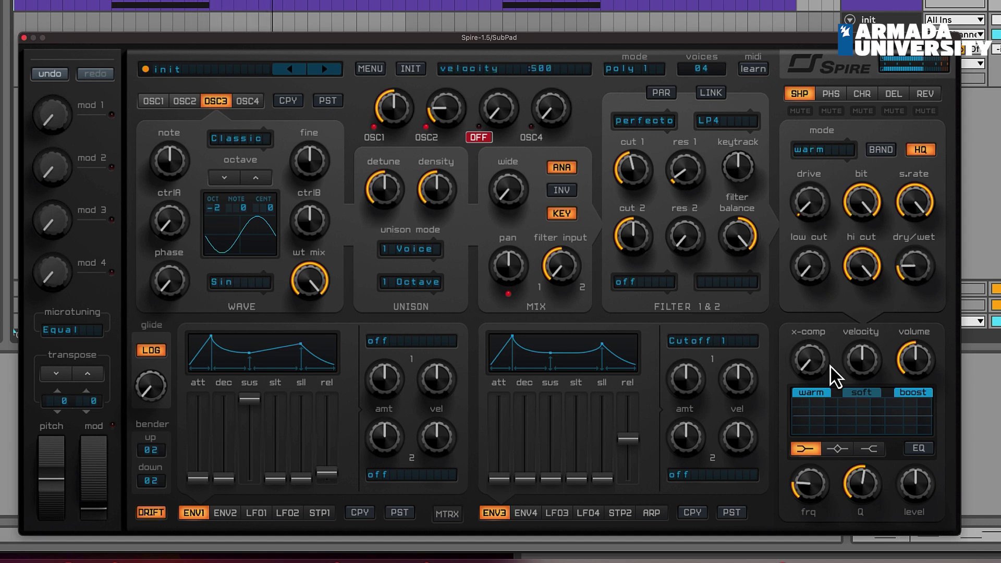
# Enable the EQ, cut the high band with reduced level, Q and frequency, and raise Spire's output volume slightly
pyautogui.click(921, 454)
pyautogui.click(869, 451)
pyautogui.moveTo(919, 484); pyautogui.dragTo(912, 485)
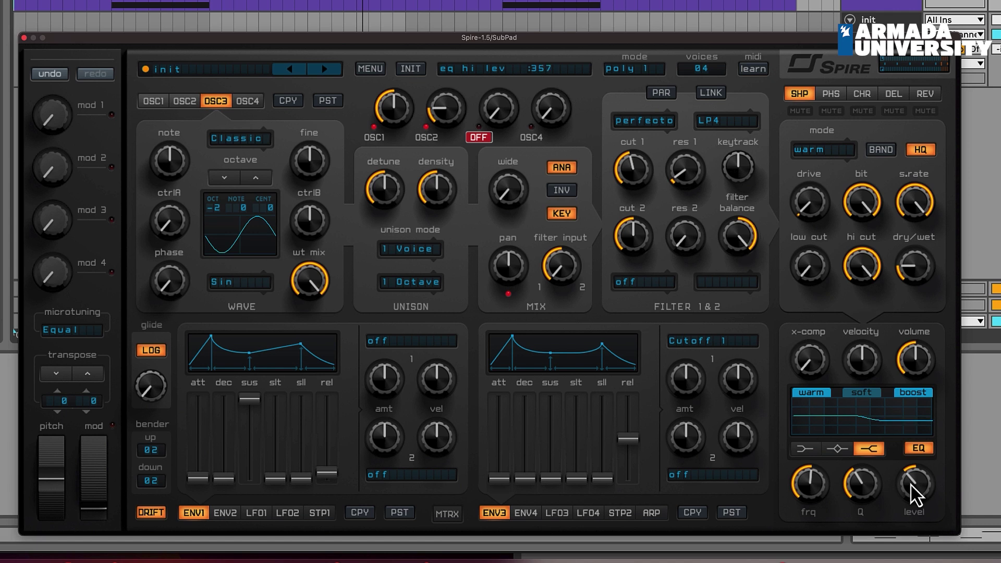
pyautogui.moveTo(916, 384); pyautogui.dragTo(918, 371)
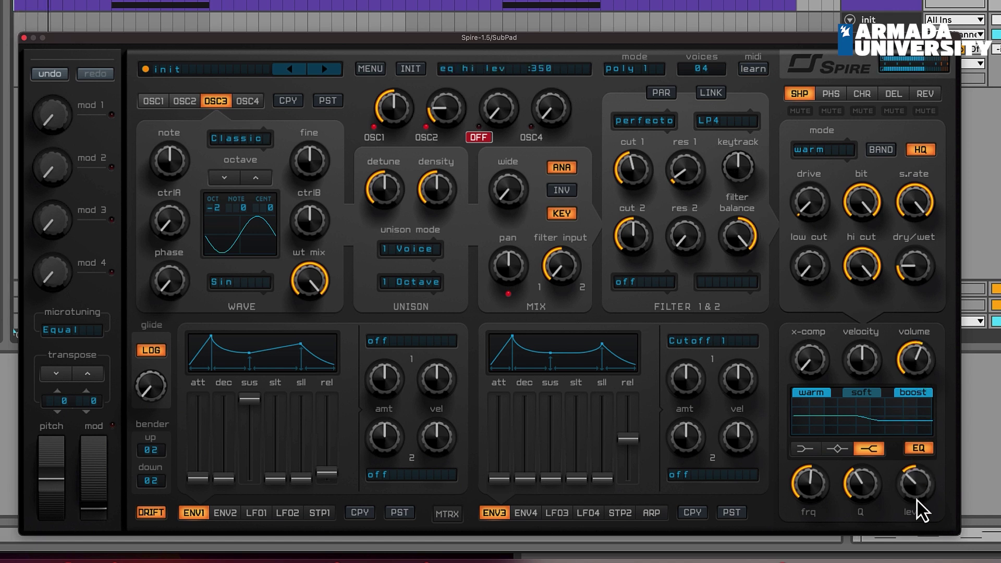
pyautogui.moveTo(912, 490); pyautogui.dragTo(912, 497)
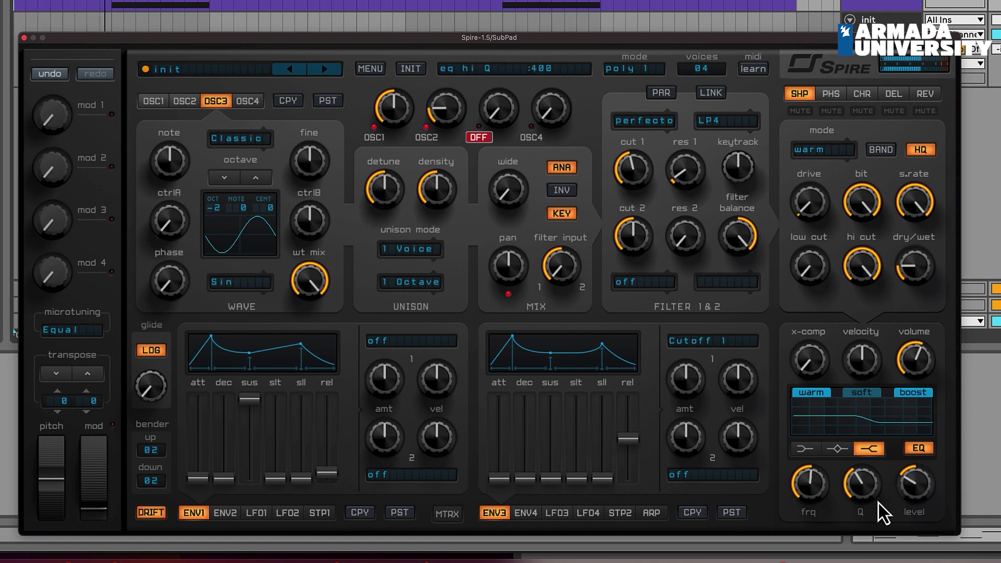
pyautogui.moveTo(859, 521); pyautogui.dragTo(858, 538)
pyautogui.moveTo(816, 485)
pyautogui.mouseDown()
pyautogui.moveTo(813, 493)
pyautogui.moveTo(815, 482)
pyautogui.mouseUp()
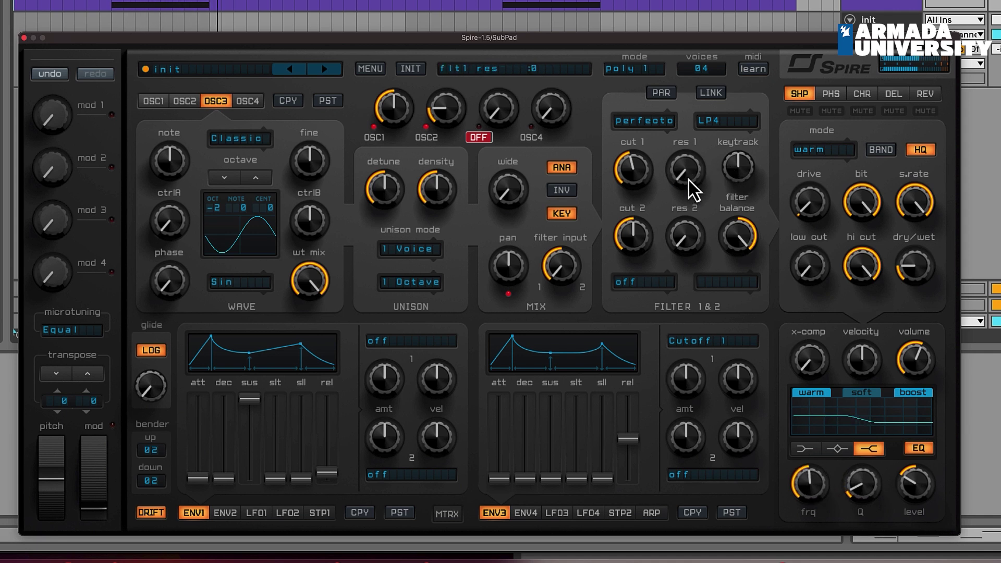
# Raise filter 1's resonance slightly from zero and close the Spire window
pyautogui.moveTo(693, 191)
pyautogui.mouseDown()
pyautogui.moveTo(687, 173)
pyautogui.moveTo(694, 184)
pyautogui.mouseUp()
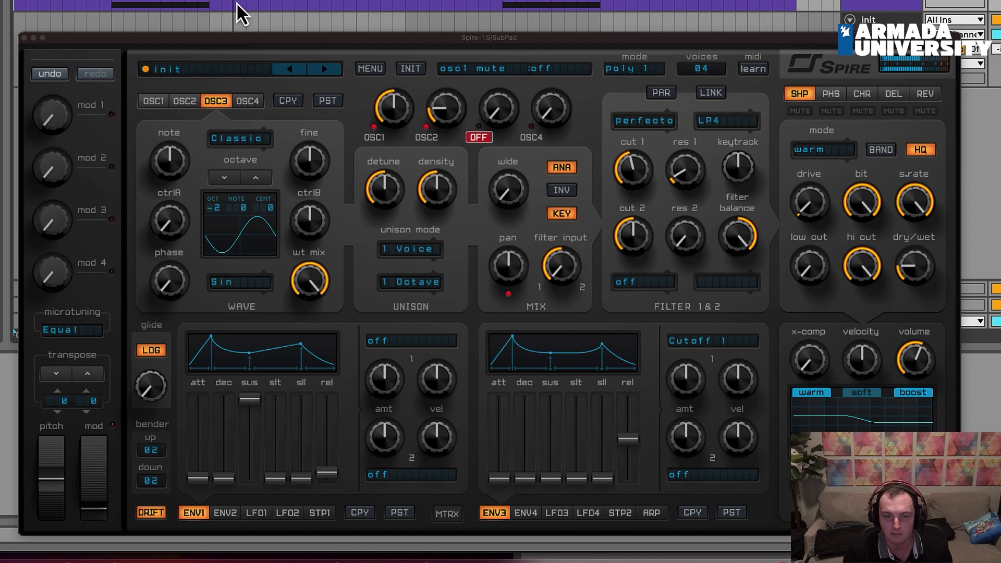
pyautogui.click(25, 42)
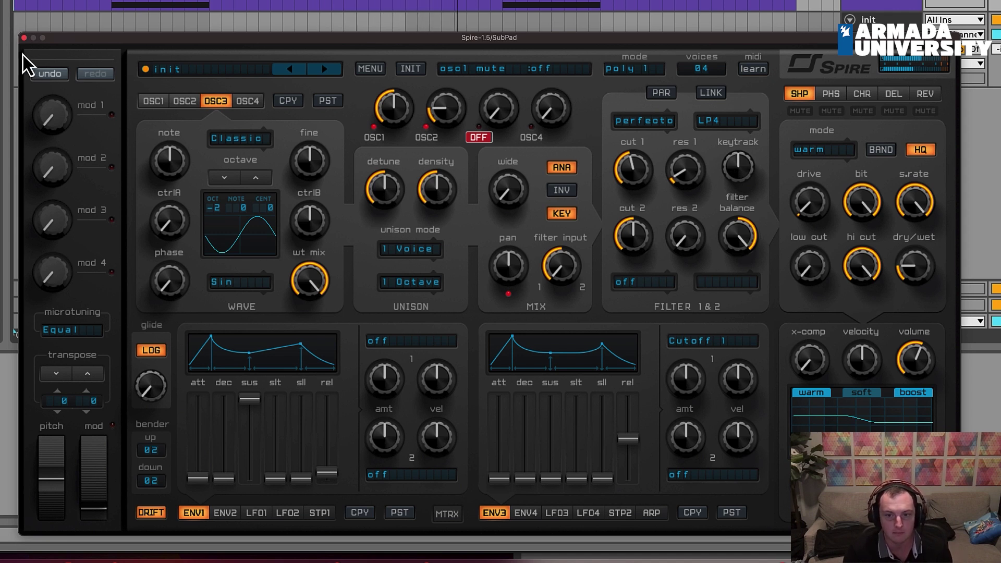
pyautogui.click(24, 38)
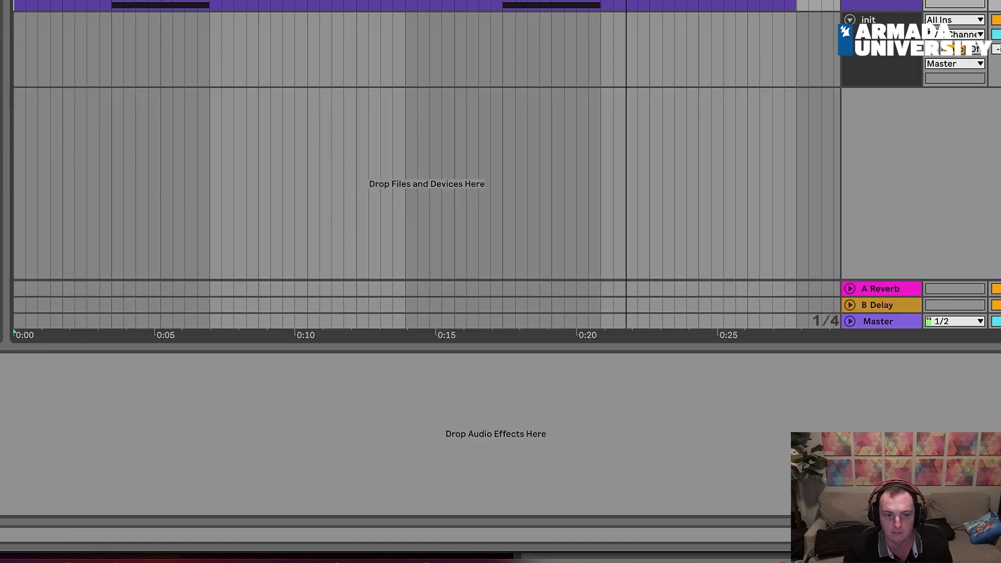
# Reopen the SubPad track's Spire window and move it higher on the screen
pyautogui.press('super+alt+p')
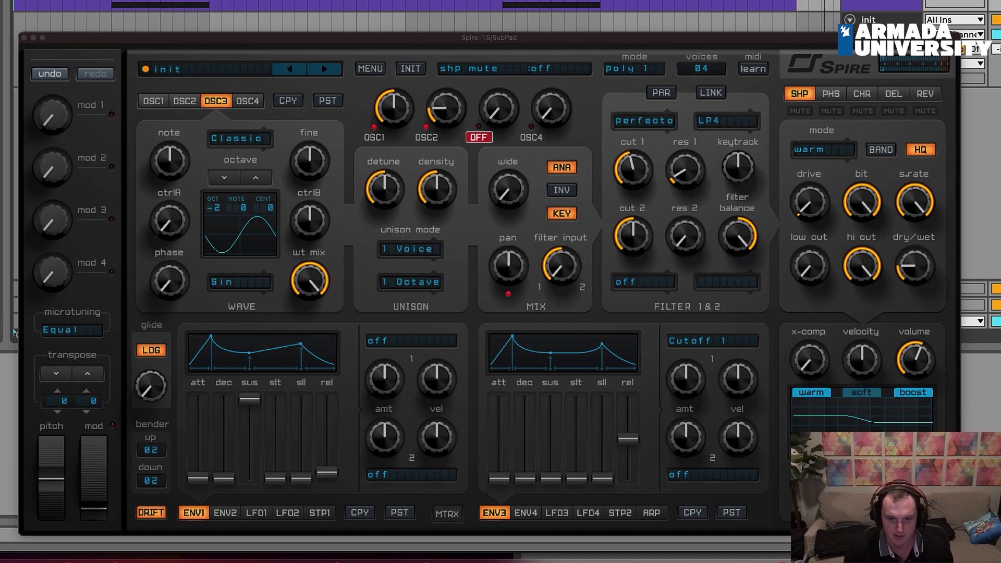
pyautogui.moveTo(423, 42); pyautogui.dragTo(424, 0)
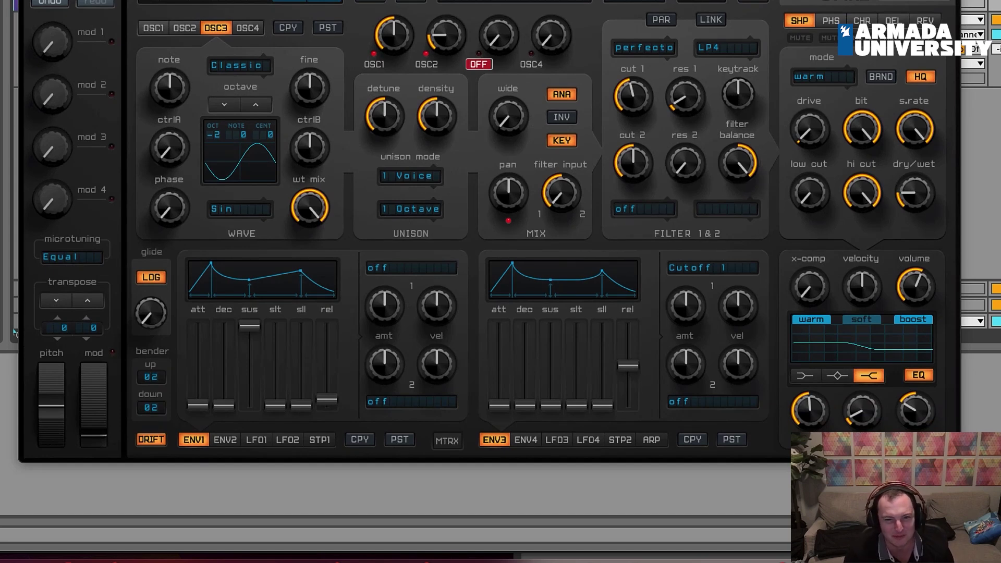